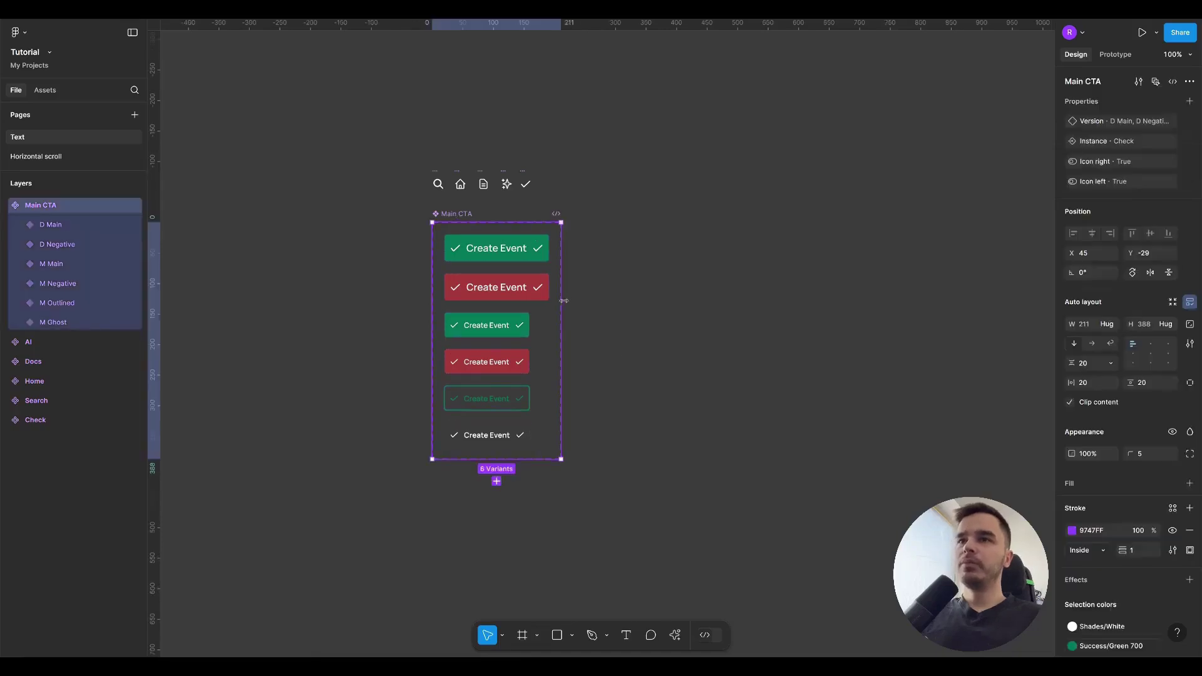
Set the D Main variant's width to Fill container and try widening the Main CTA component set
{"action": "left_click_drag", "start_coordinate": [562, 303], "coordinate": [611, 303]}
{"action": "key", "text": "ctrl+z"}
{"action": "left_click", "coordinate": [491, 248]}
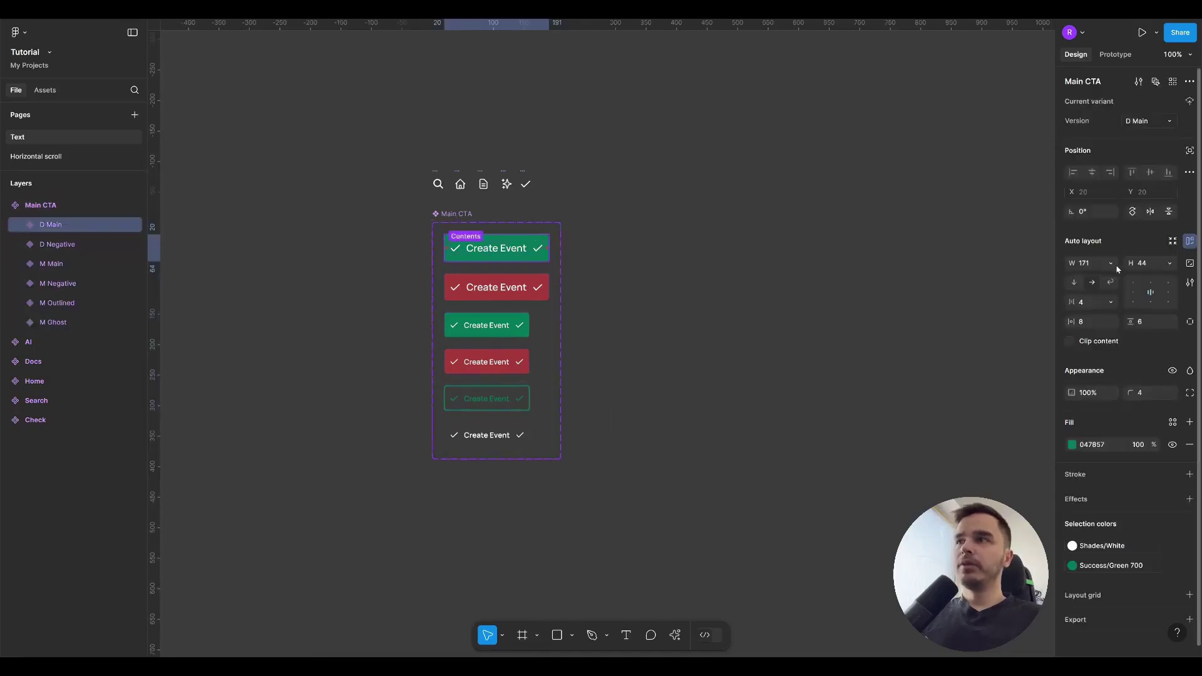
{"action": "left_click", "coordinate": [1117, 263]}
{"action": "left_click", "coordinate": [1122, 277]}
{"action": "left_click", "coordinate": [668, 242]}
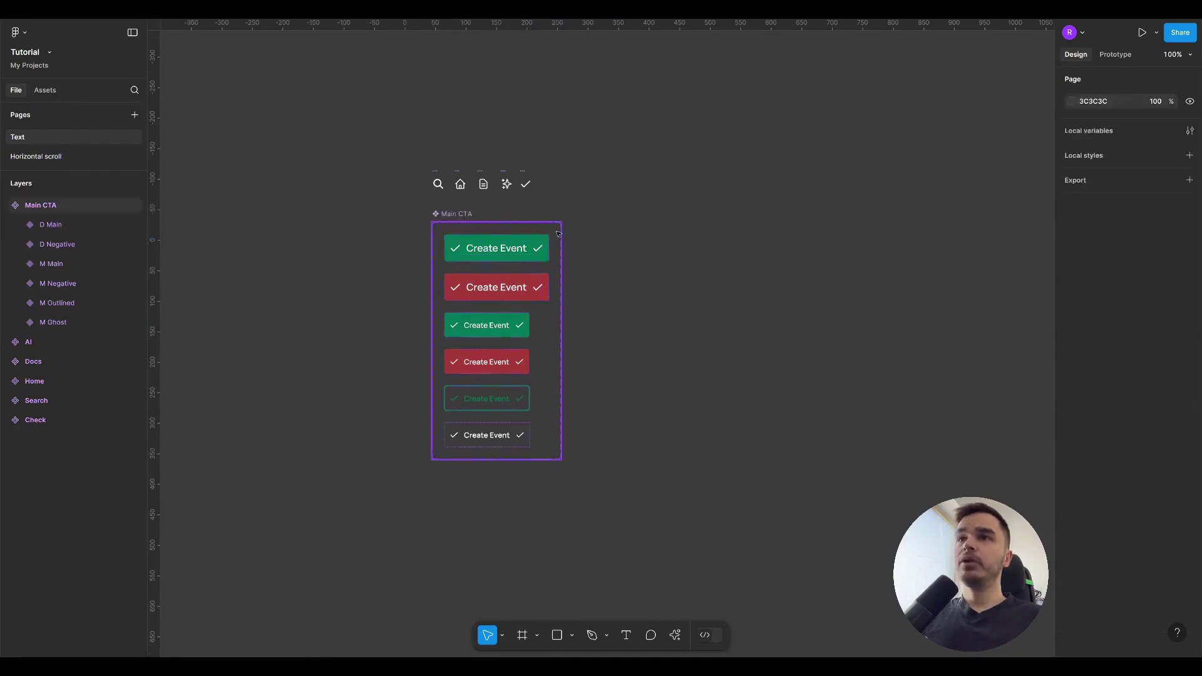
{"action": "left_click", "coordinate": [557, 241]}
{"action": "left_click_drag", "start_coordinate": [562, 241], "coordinate": [636, 248]}
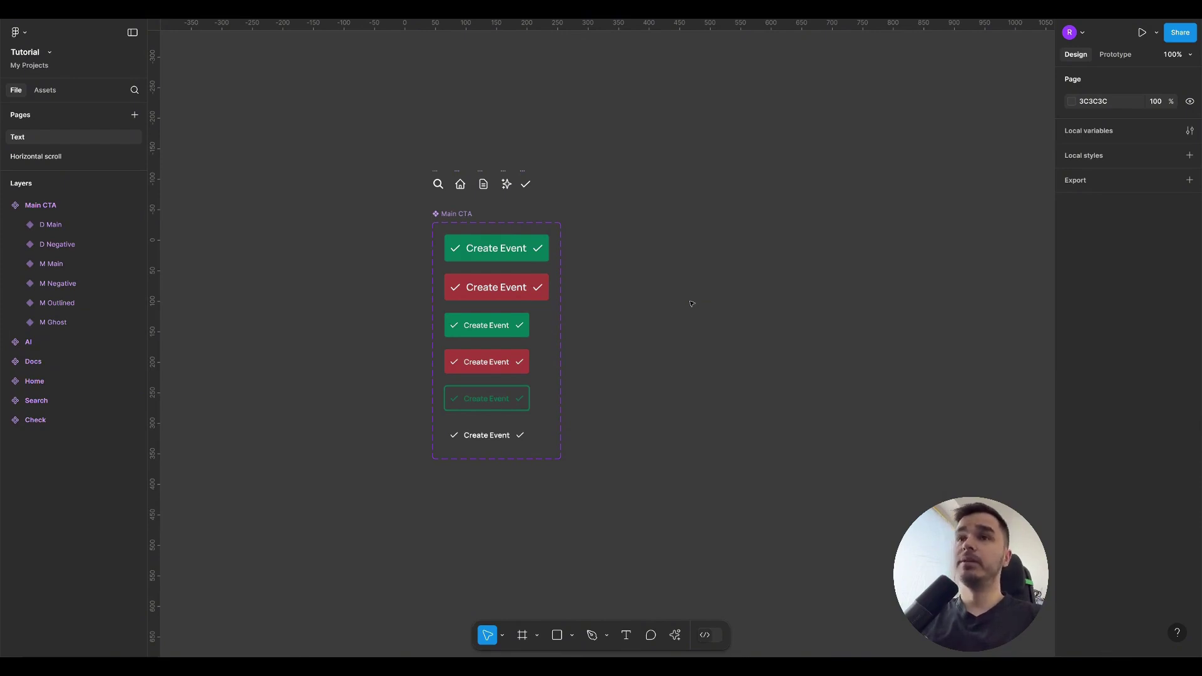
Set the D Main variant's width to Hug contents and widen the Main CTA component set to about 429
{"action": "left_click", "coordinate": [494, 247]}
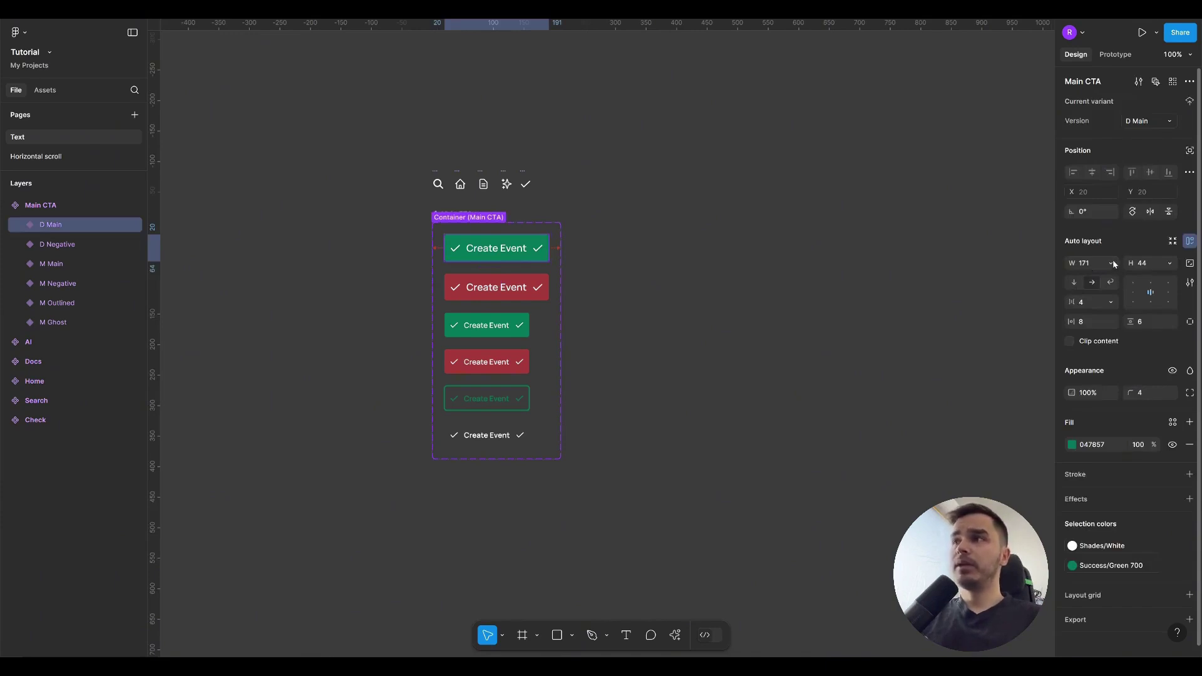
{"action": "left_click", "coordinate": [1112, 265]}
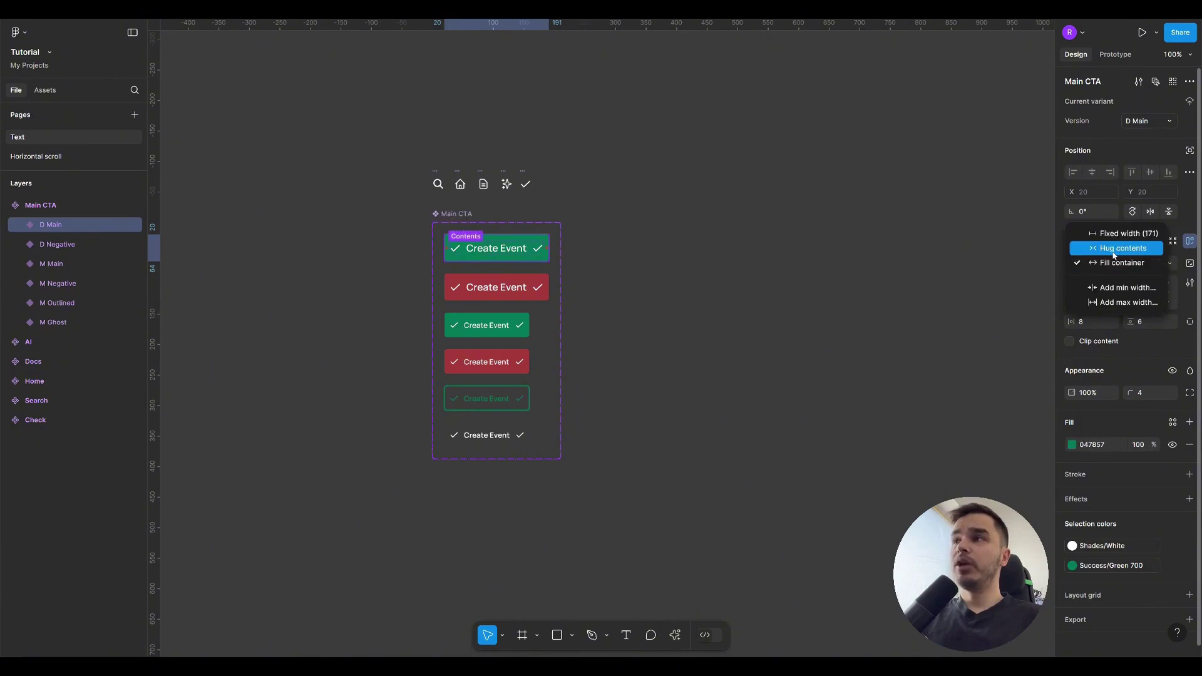
{"action": "left_click", "coordinate": [1113, 253]}
{"action": "left_click_drag", "start_coordinate": [561, 281], "coordinate": [696, 286]}
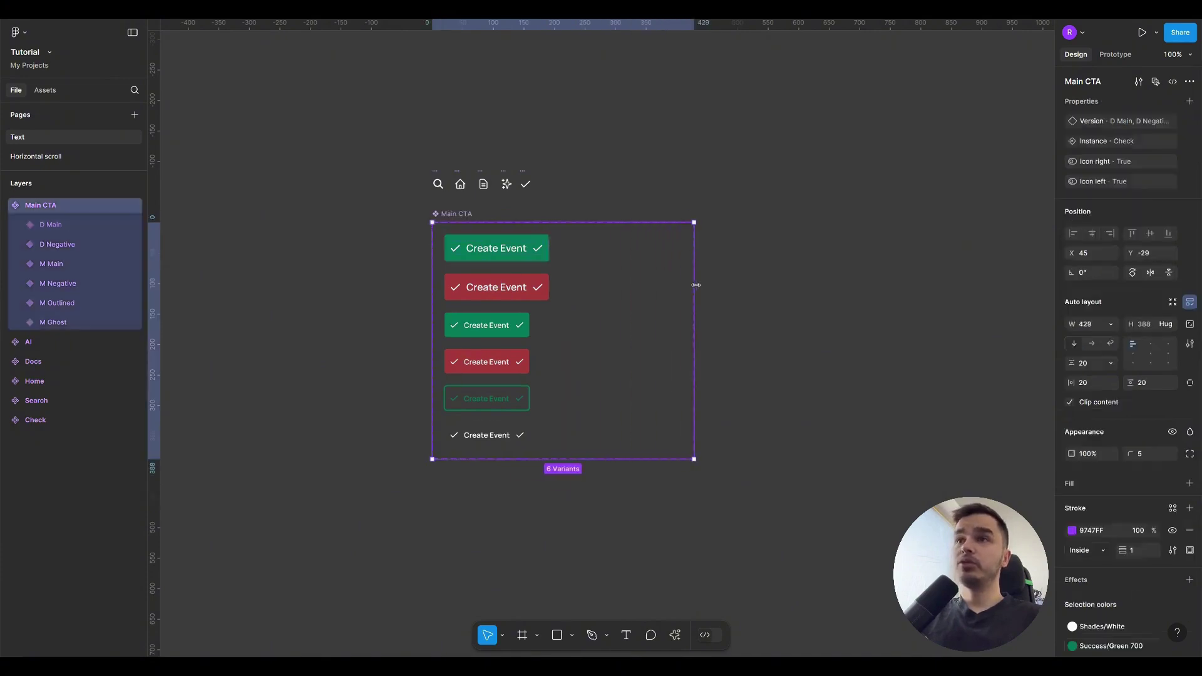
Stretch the D Main variant to about 297 wide, and set its width back to Hug contents
{"action": "left_click", "coordinate": [522, 252]}
{"action": "scroll", "coordinate": [532, 260], "scroll_direction": "up", "scroll_amount": 2}
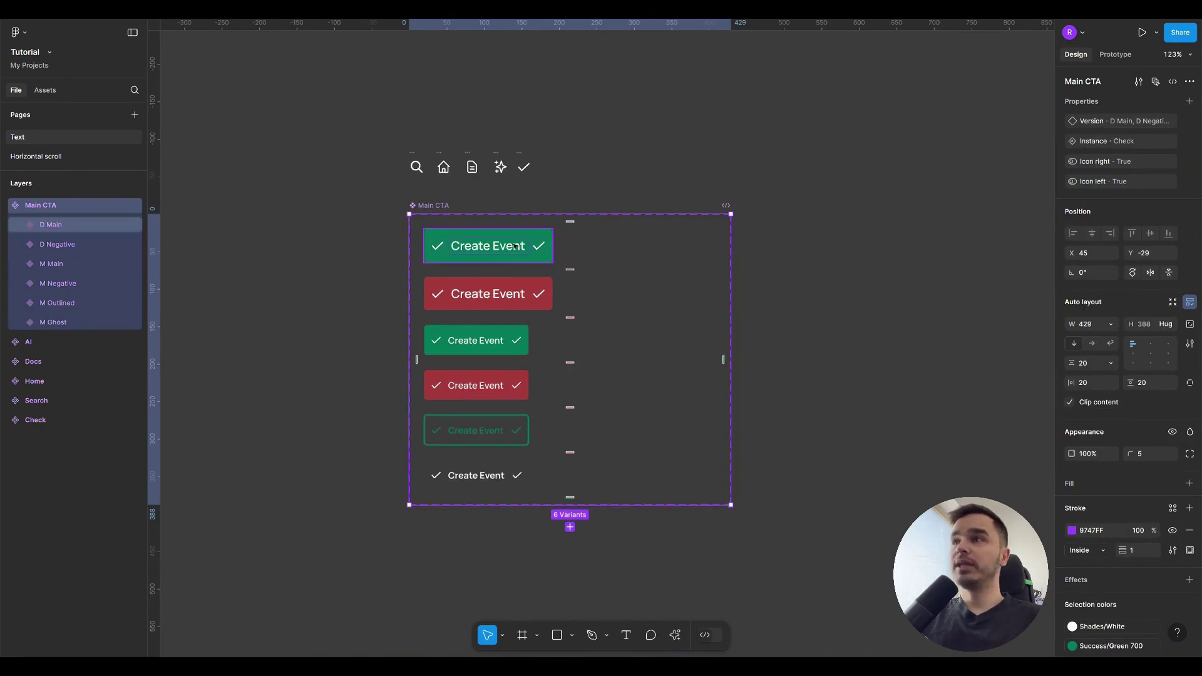
{"action": "left_click", "coordinate": [515, 247]}
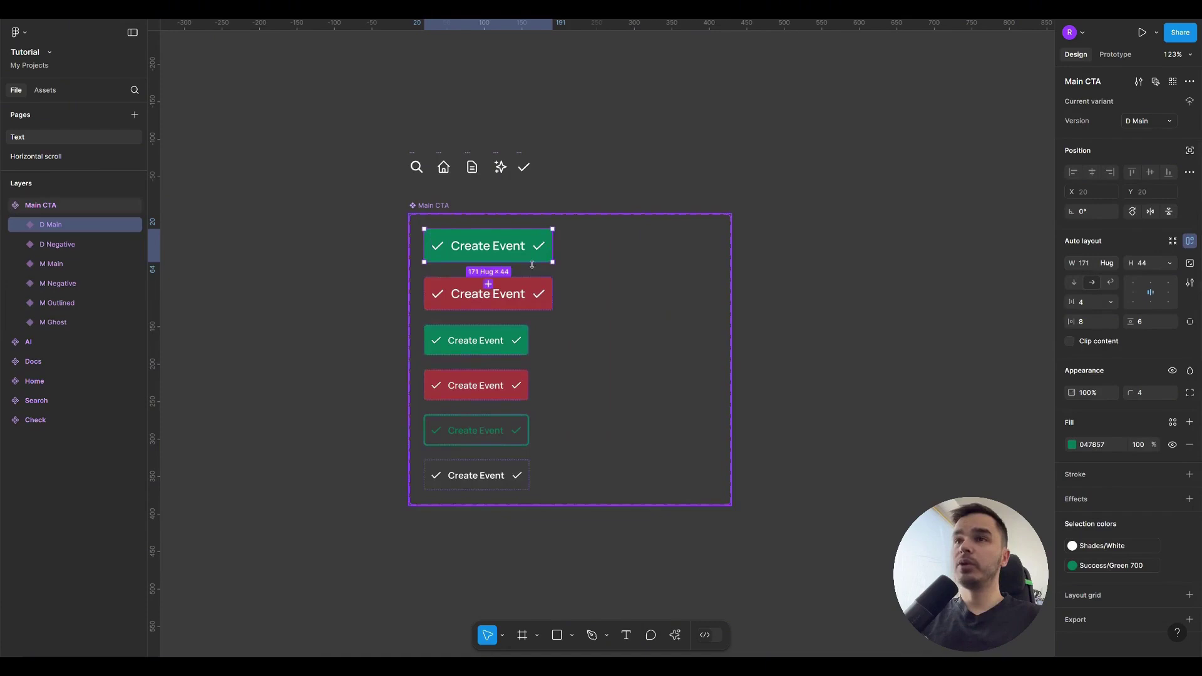
{"action": "left_click_drag", "start_coordinate": [553, 232], "coordinate": [647, 249]}
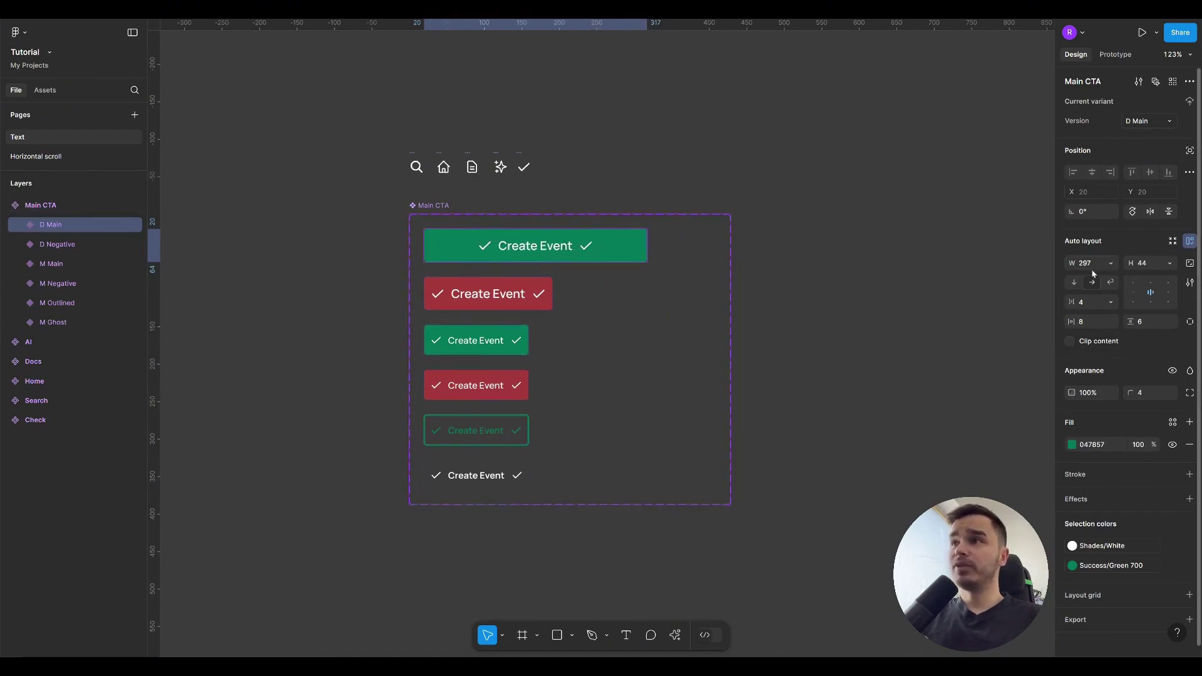
{"action": "left_click", "coordinate": [1111, 264]}
{"action": "left_click", "coordinate": [1119, 279]}
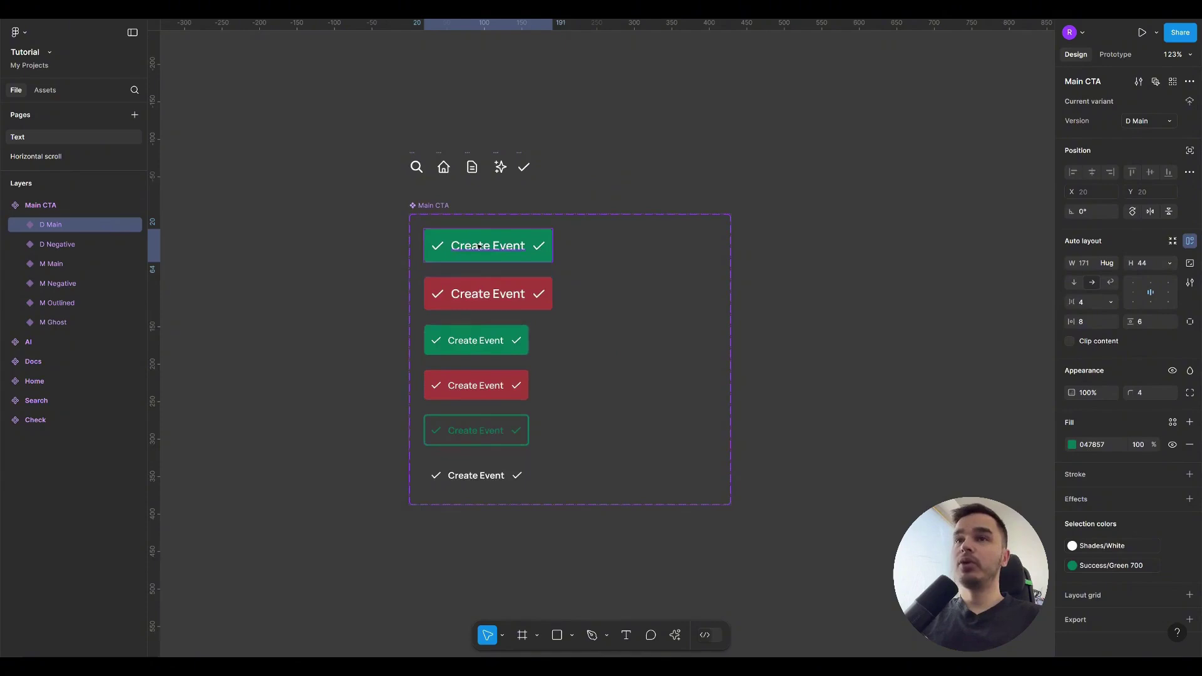
Narrow the Layout frame around the text inside D Main to about 99 wide
{"action": "scroll", "coordinate": [482, 250], "scroll_direction": "up", "scroll_amount": 5}
{"action": "double_click", "coordinate": [503, 258]}
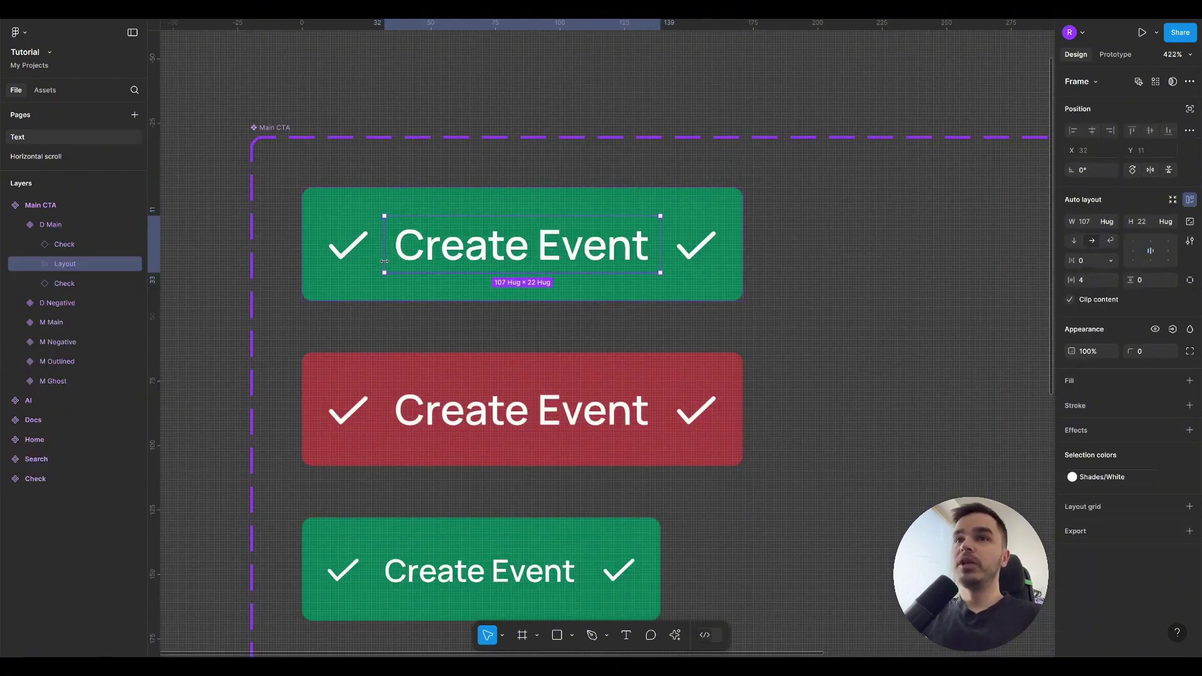
{"action": "left_click_drag", "start_coordinate": [384, 260], "coordinate": [395, 263]}
{"action": "left_click", "coordinate": [711, 246]}
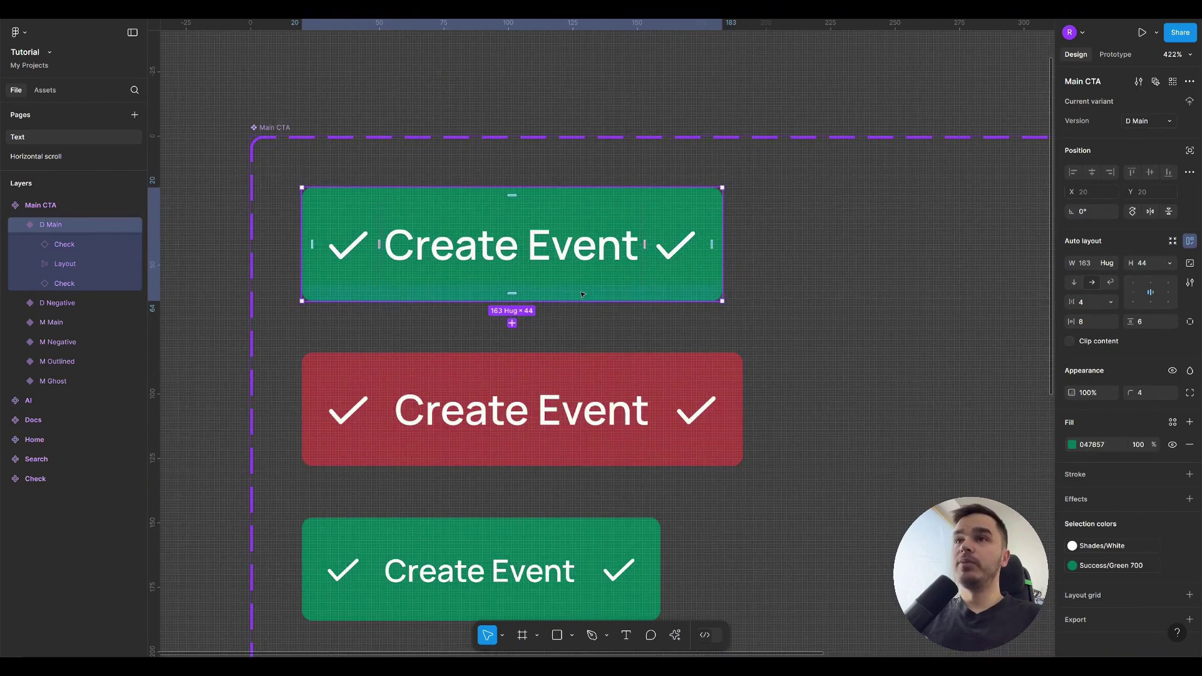
Shrink the D Main variant to about 142 wide, and return its width to Hug contents
{"action": "scroll", "coordinate": [565, 292], "scroll_direction": "down", "scroll_amount": 5}
{"action": "scroll", "coordinate": [645, 276], "scroll_direction": "up", "scroll_amount": 4}
{"action": "left_click_drag", "start_coordinate": [651, 287], "coordinate": [607, 288]}
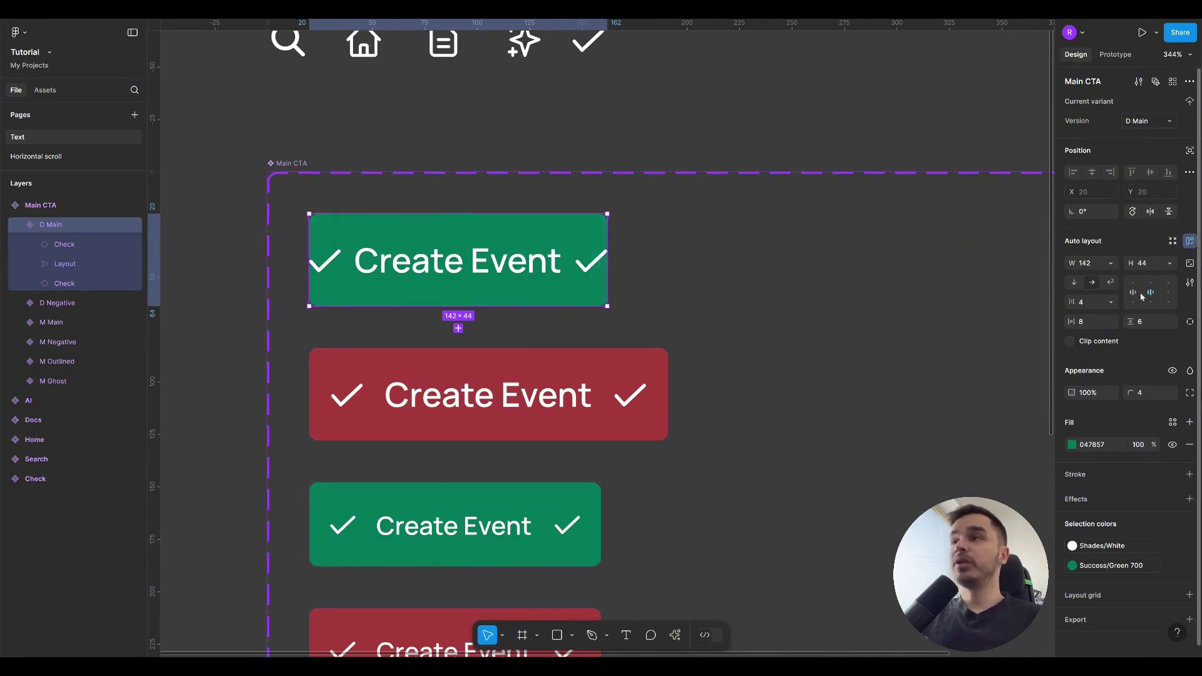
{"action": "left_click", "coordinate": [1110, 263]}
{"action": "left_click", "coordinate": [1125, 281]}
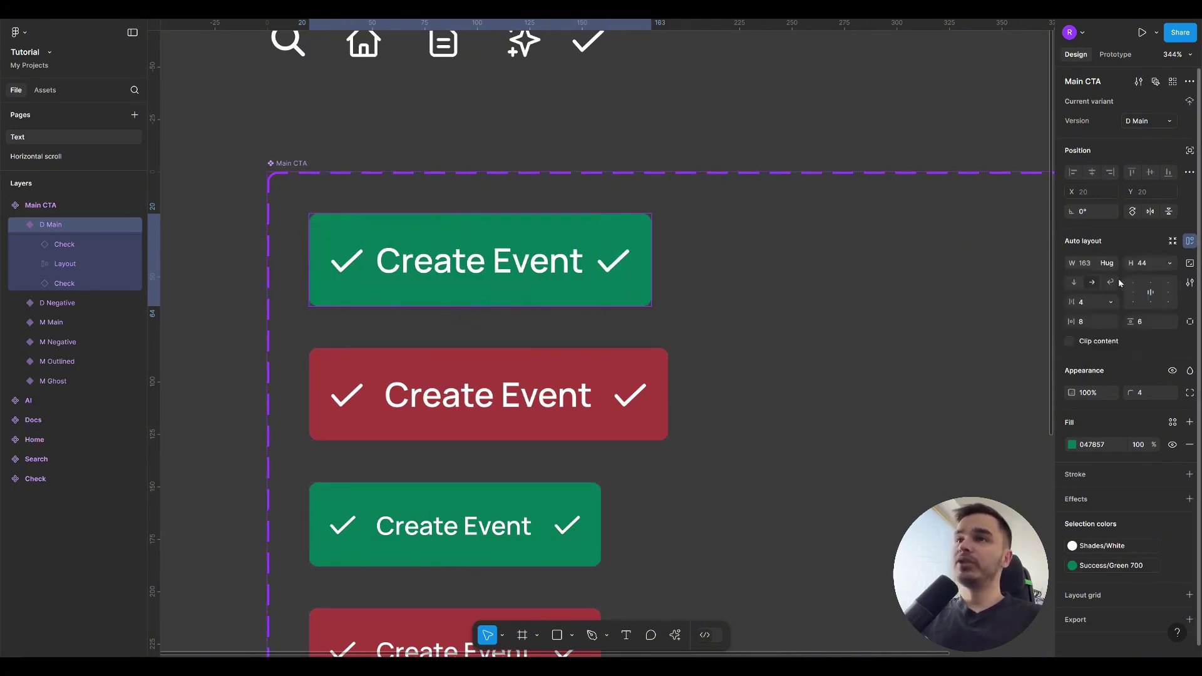
{"action": "left_click", "coordinate": [509, 236]}
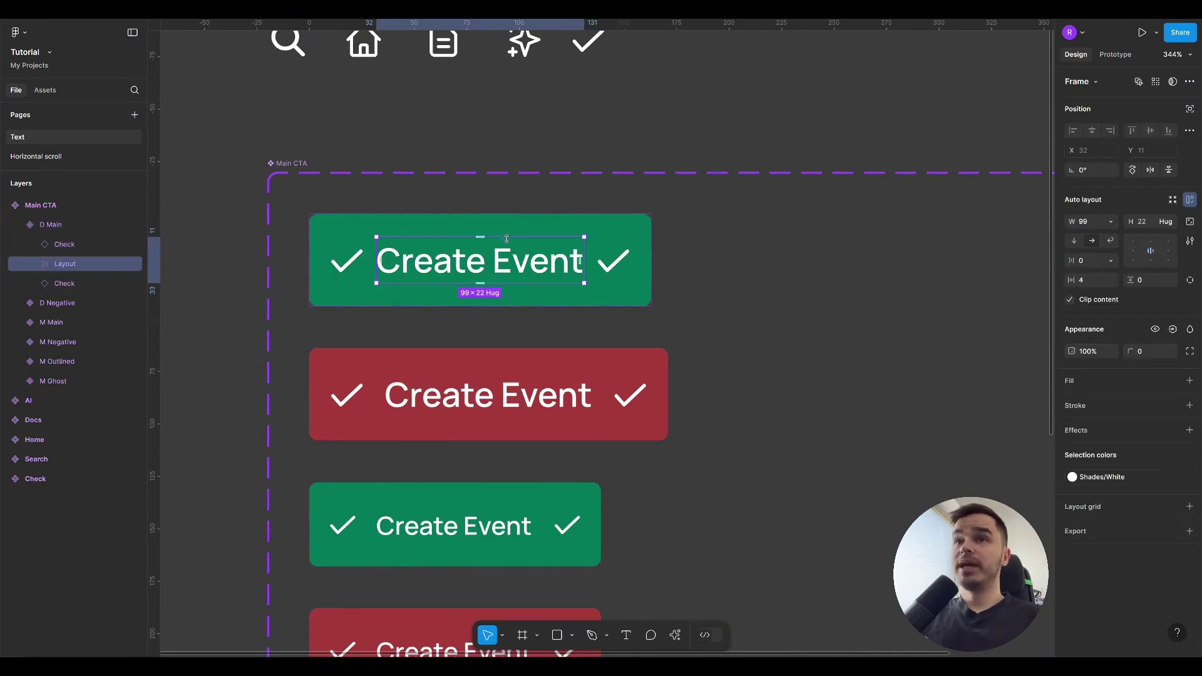
{"action": "left_click_drag", "start_coordinate": [508, 237], "coordinate": [508, 245]}
{"action": "key", "text": "ctrl+z"}
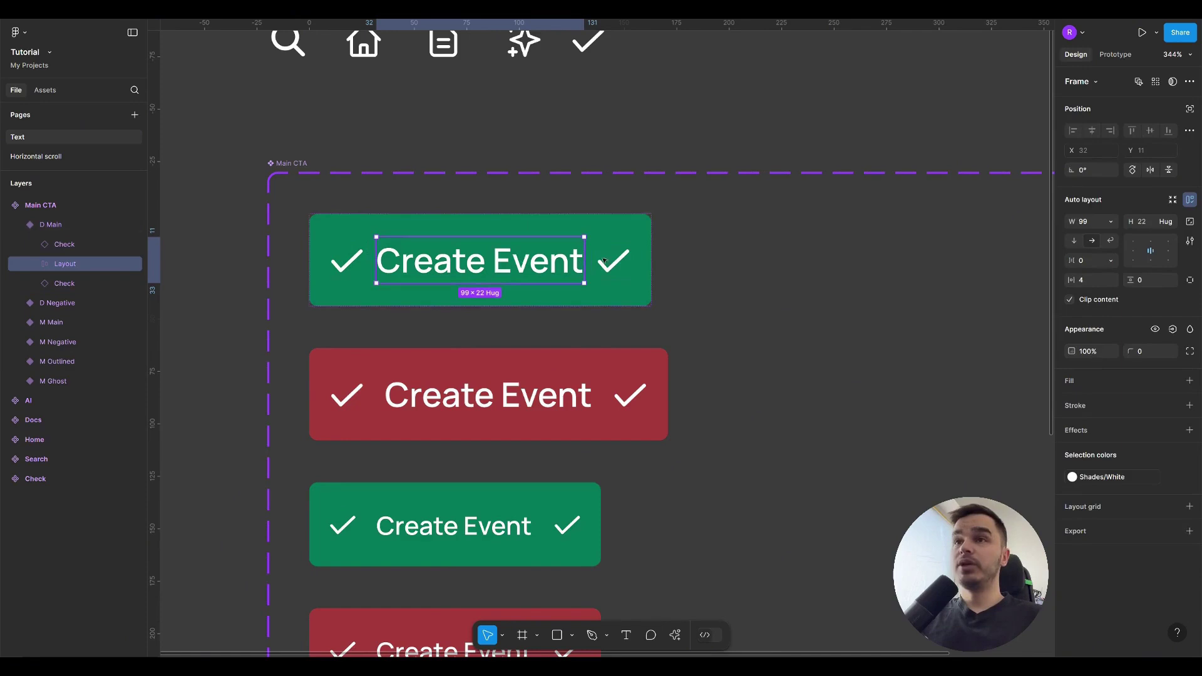
Try Fill container as the D Main variant's width inside the component set, and undo the change
{"action": "left_click", "coordinate": [600, 229]}
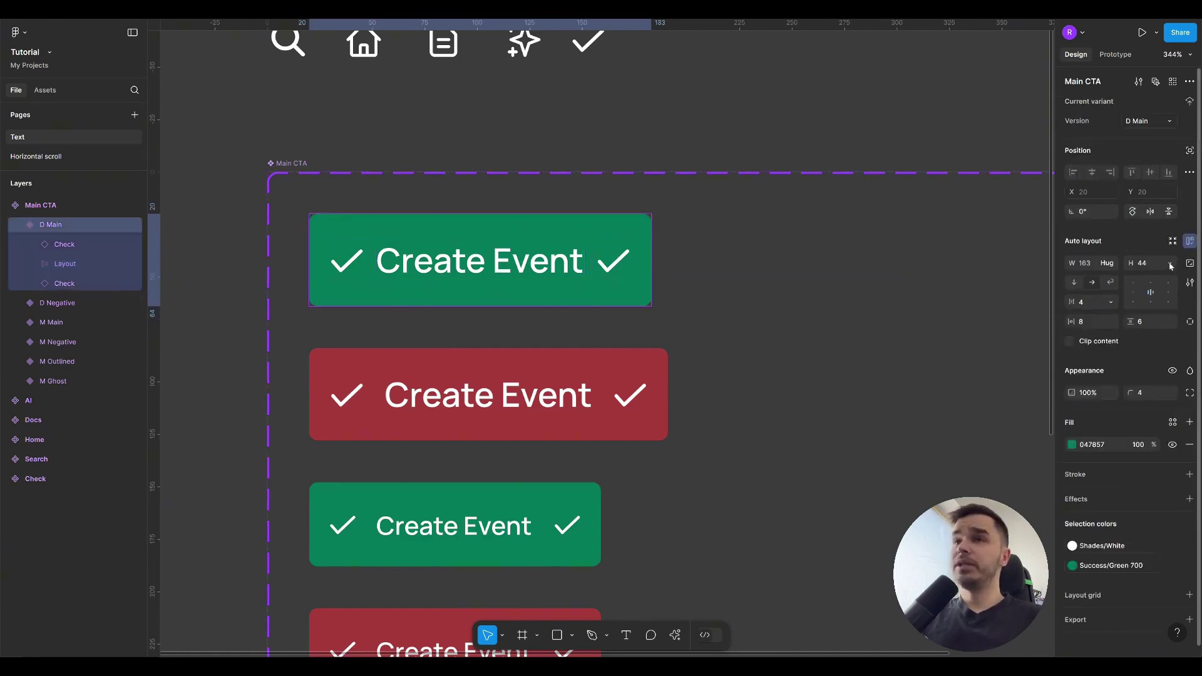
{"action": "key", "text": "shift+1"}
{"action": "left_click", "coordinate": [1113, 267]}
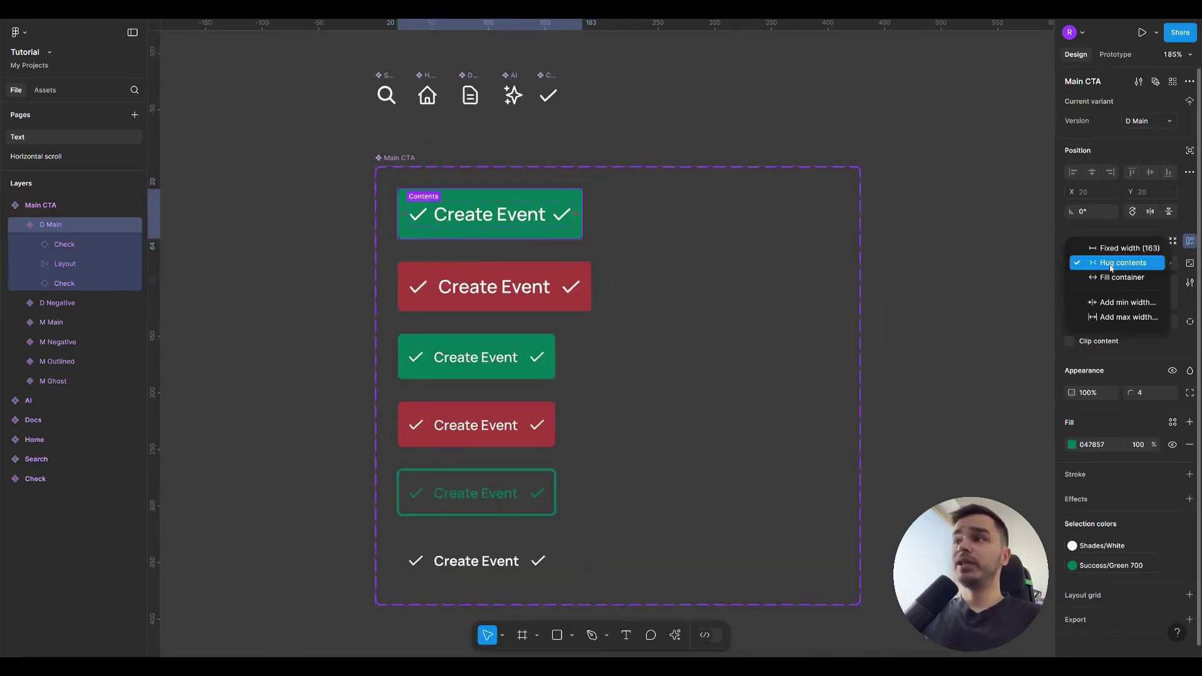
{"action": "left_click", "coordinate": [1122, 279]}
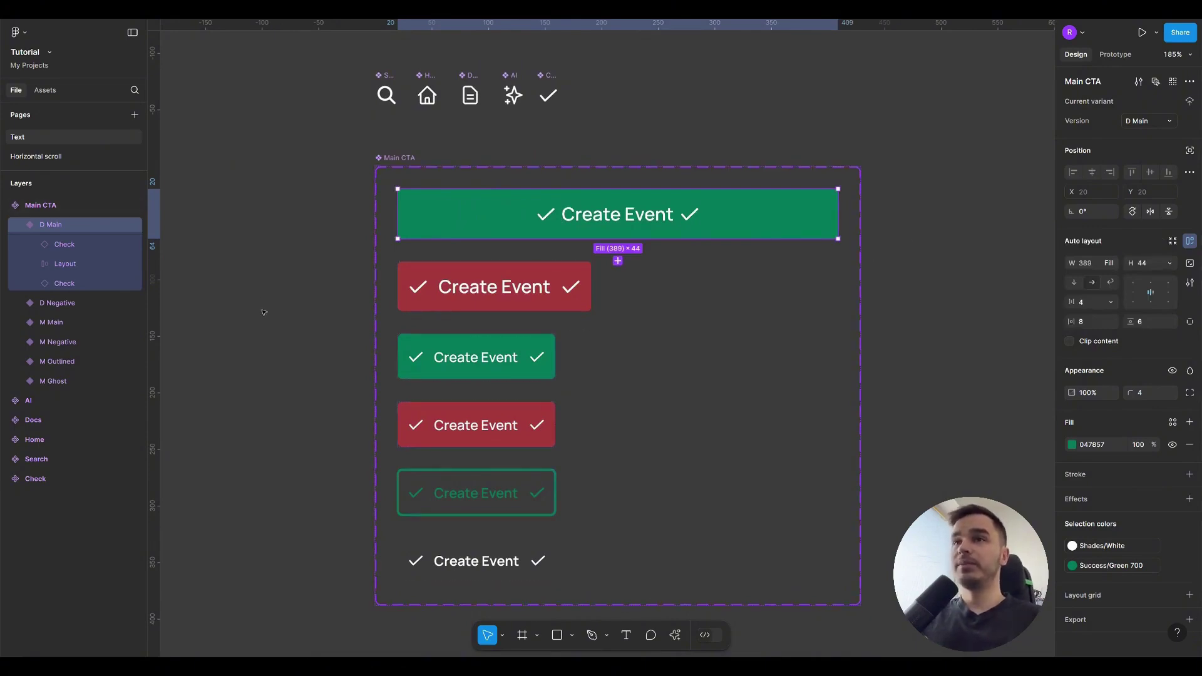
{"action": "scroll", "coordinate": [256, 310], "scroll_direction": "down", "scroll_amount": 2}
{"action": "key", "text": "ctrl+z"}
{"action": "key", "text": "ctrl+z"}
{"action": "key", "text": "ctrl+z"}
{"action": "key", "text": "ctrl+z"}
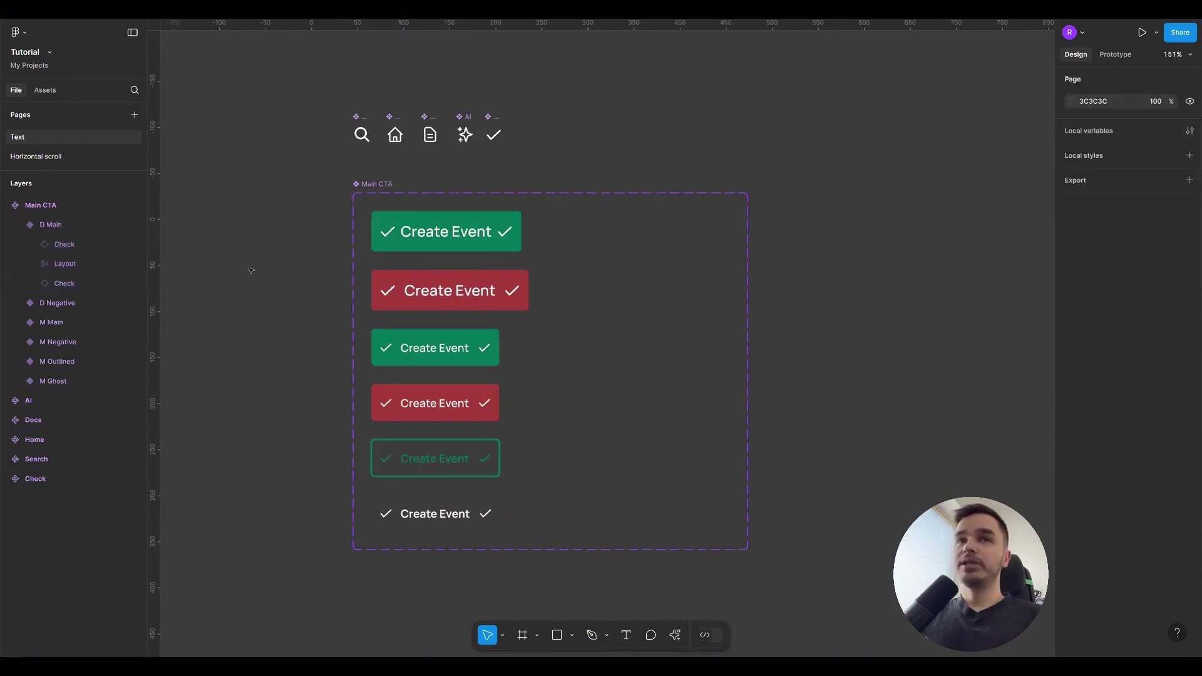
Place two D Main instances of Main CTA side by side on empty canvas from the assets created in this file
{"action": "left_click", "coordinate": [45, 90]}
{"action": "left_click", "coordinate": [135, 117]}
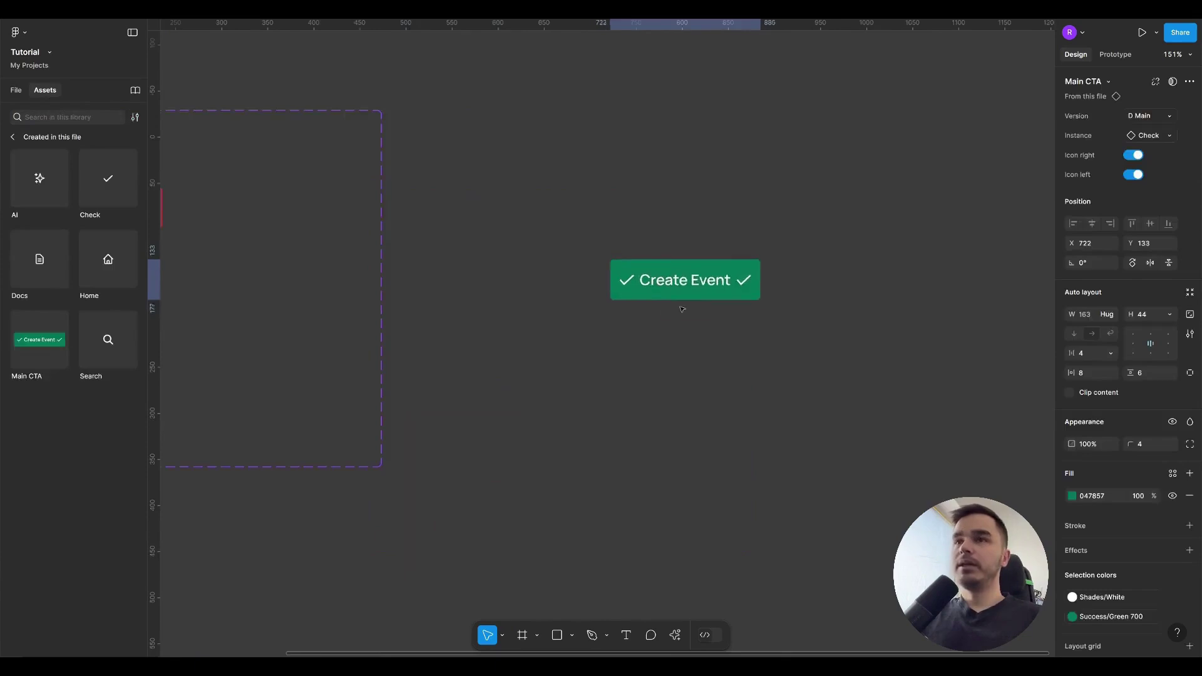
{"action": "left_click_drag", "start_coordinate": [686, 297], "coordinate": [722, 305]}
{"action": "left_click_drag", "start_coordinate": [840, 363], "coordinate": [412, 227]}
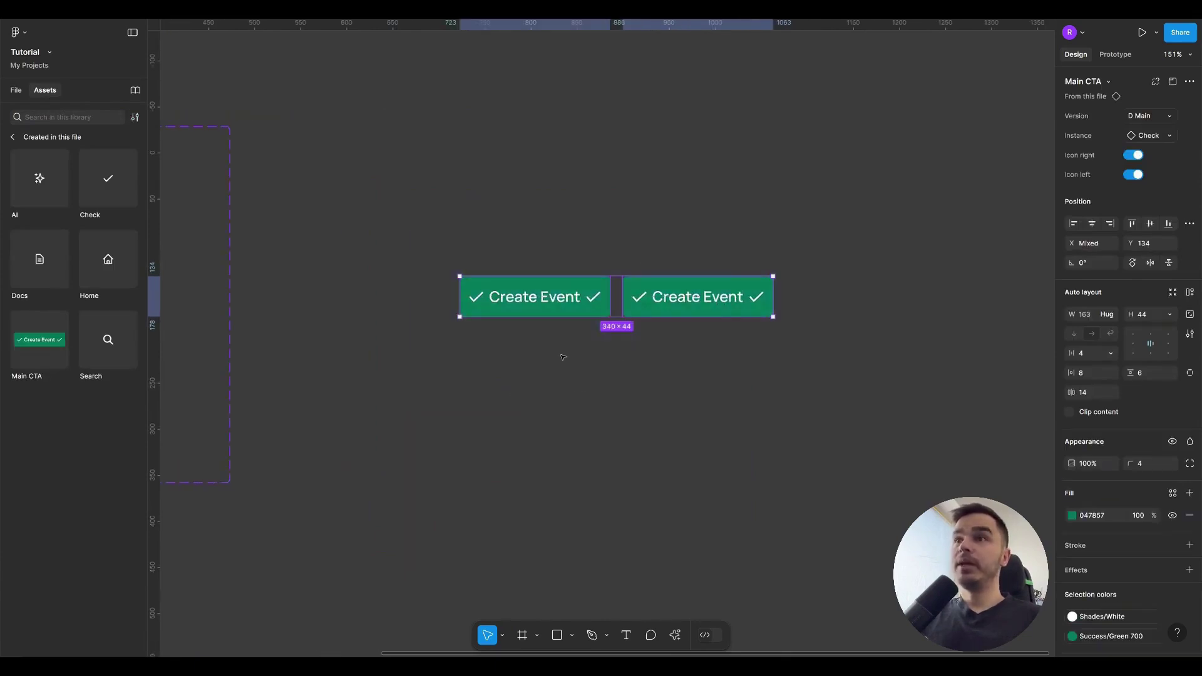
Wrap both buttons in an auto layout frame with 16 horizontal and 16 vertical padding
{"action": "key", "text": "shift+a"}
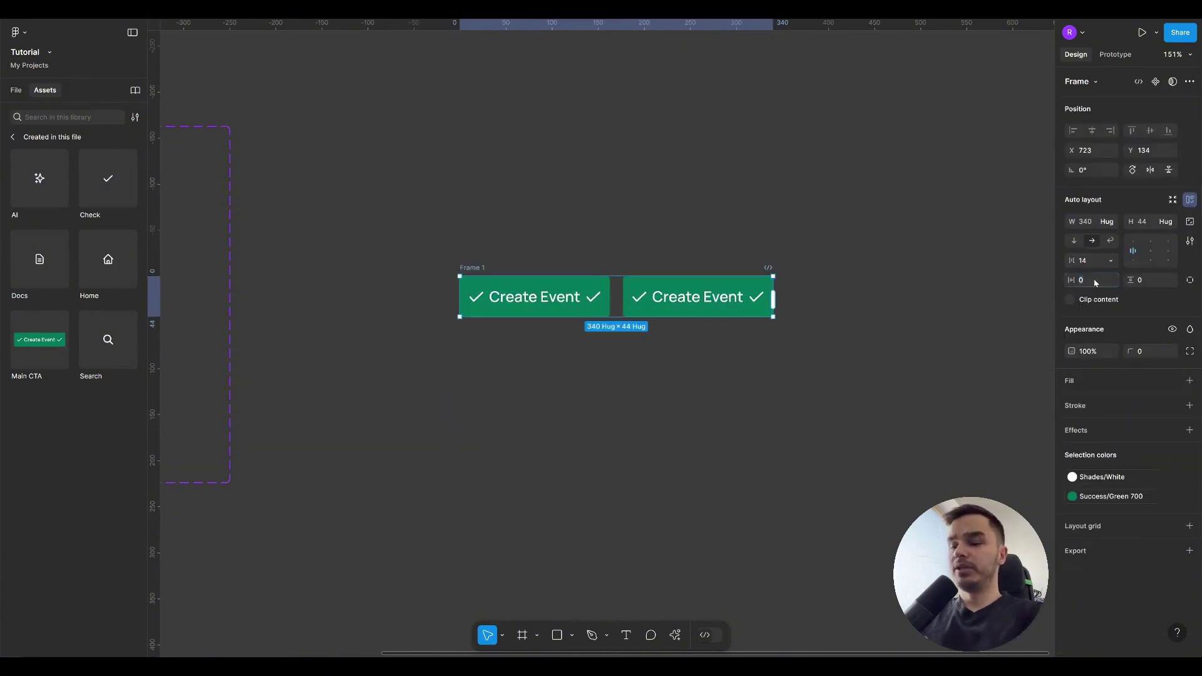
{"action": "type", "text": "16"}
{"action": "left_click", "coordinate": [1159, 283]}
{"action": "type", "text": "16"}
{"action": "key", "text": "Return"}
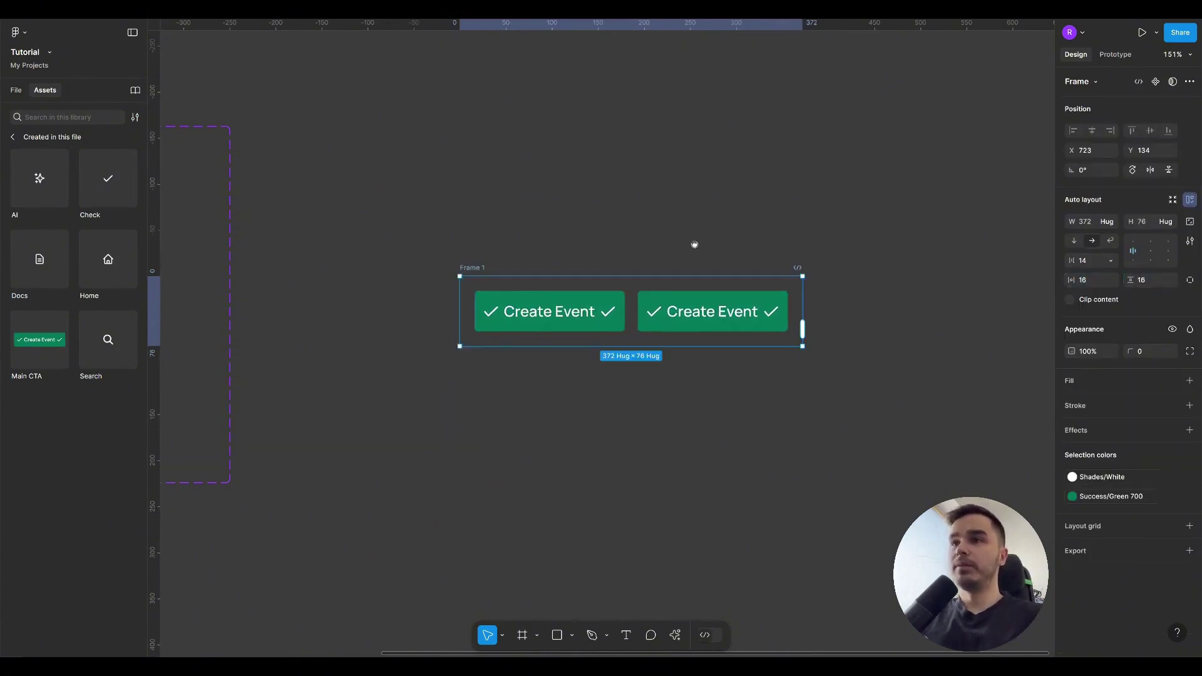
Add a white FFFFFF fill to the auto layout frame around the two buttons
{"action": "left_click_drag", "start_coordinate": [694, 244], "coordinate": [658, 245]}
{"action": "left_click", "coordinate": [1189, 380]}
{"action": "left_click", "coordinate": [624, 226]}
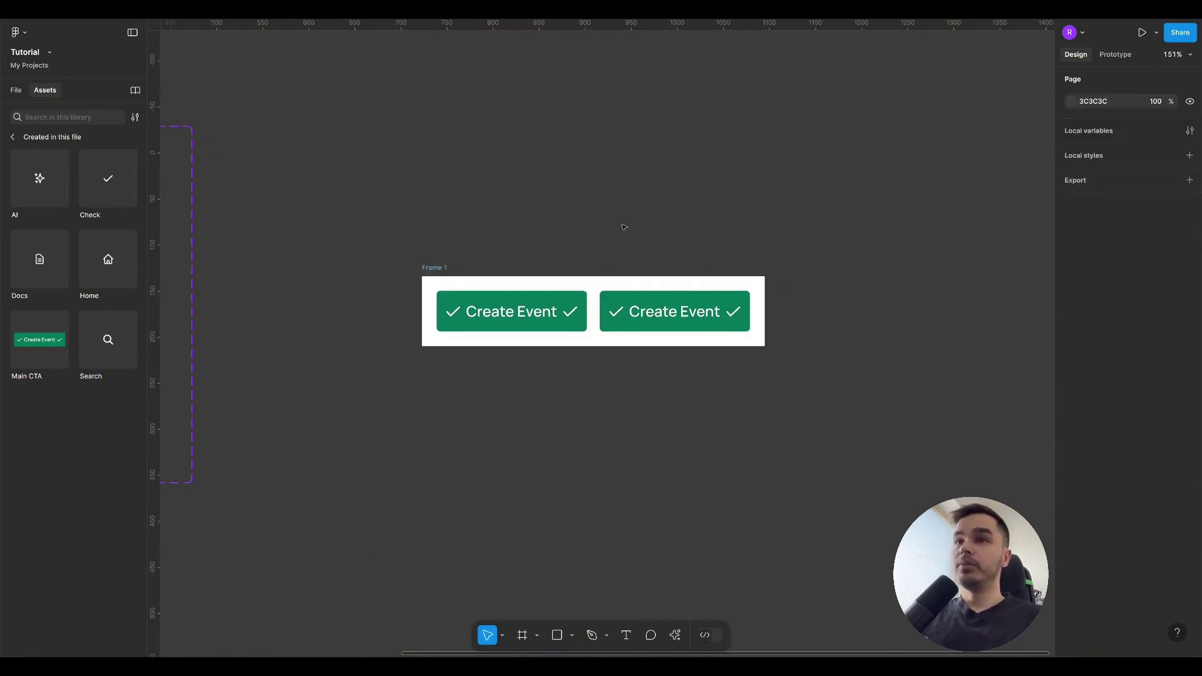
{"action": "scroll", "coordinate": [619, 245], "scroll_direction": "up", "scroll_amount": 2}
{"action": "left_click_drag", "start_coordinate": [647, 257], "coordinate": [598, 239]}
{"action": "left_click", "coordinate": [365, 269]}
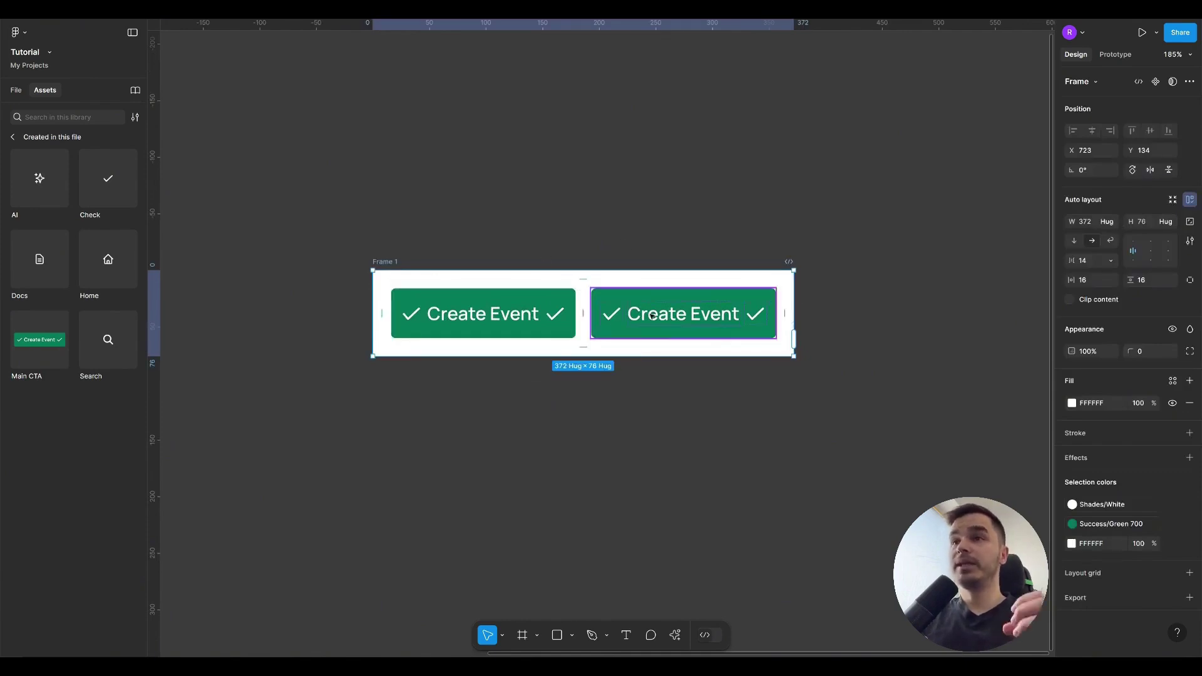
{"action": "left_click", "coordinate": [617, 312]}
{"action": "left_click", "coordinate": [476, 313]}
{"action": "left_click", "coordinate": [677, 227]}
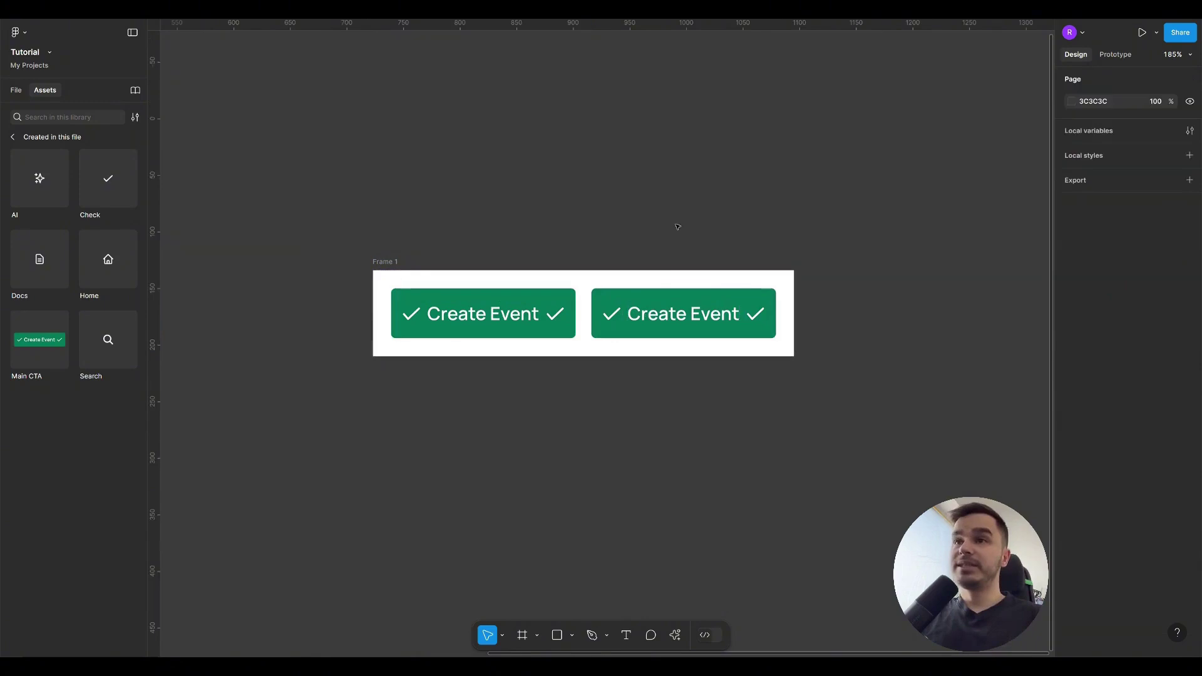
{"action": "left_click", "coordinate": [488, 313]}
{"action": "left_click", "coordinate": [577, 240]}
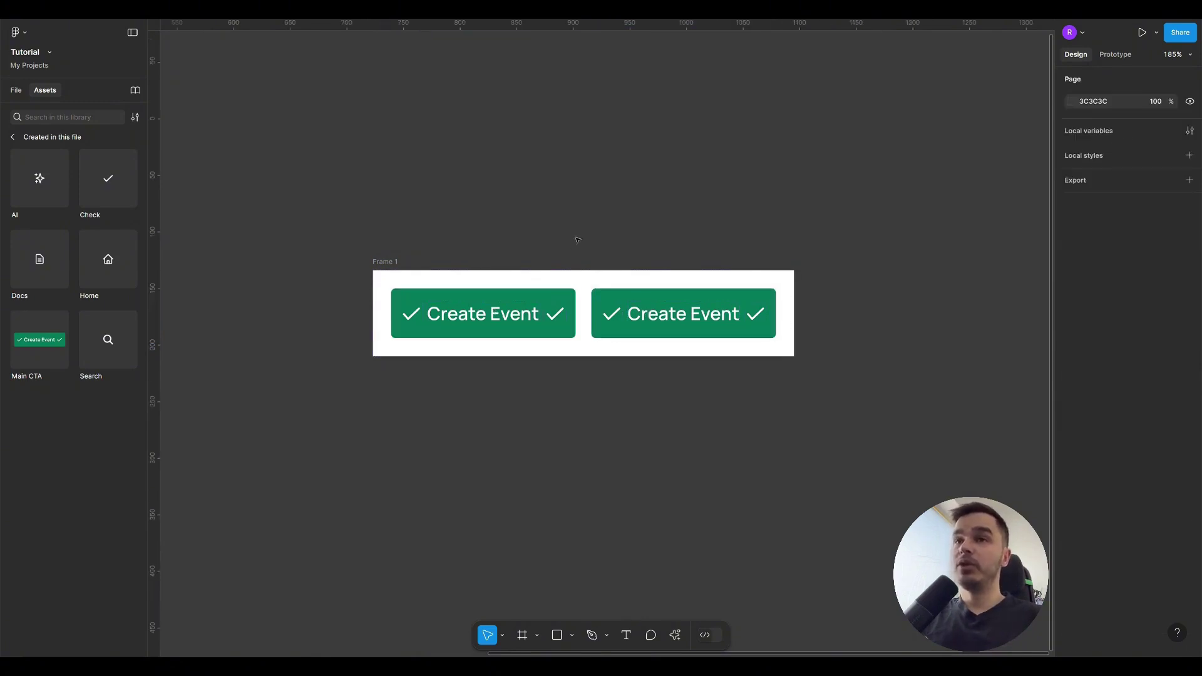
Widen the white frame well past its two buttons, leaving empty space after the second one
{"action": "left_click", "coordinate": [786, 304]}
{"action": "left_click_drag", "start_coordinate": [794, 302], "coordinate": [997, 304]}
{"action": "scroll", "coordinate": [908, 282], "scroll_direction": "right", "scroll_amount": 1}
{"action": "left_click", "coordinate": [438, 321]}
{"action": "left_click", "coordinate": [579, 327]}
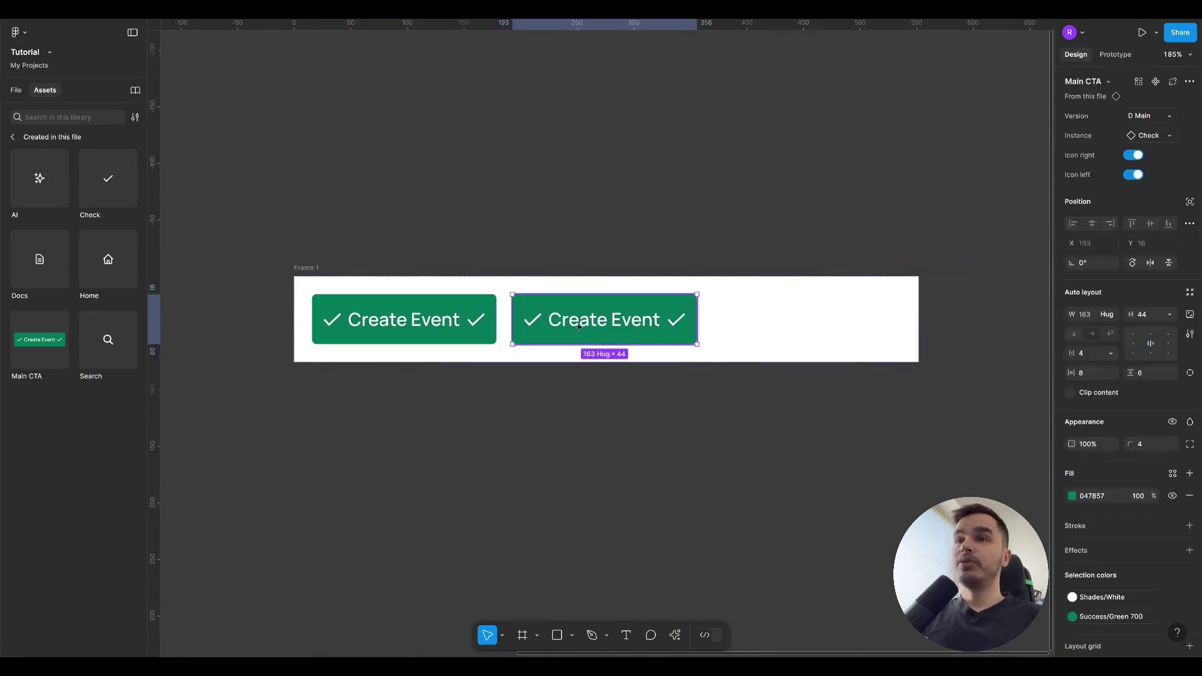
{"action": "left_click", "coordinate": [610, 242]}
Set the second button's width to Fill container
{"action": "left_click", "coordinate": [620, 313]}
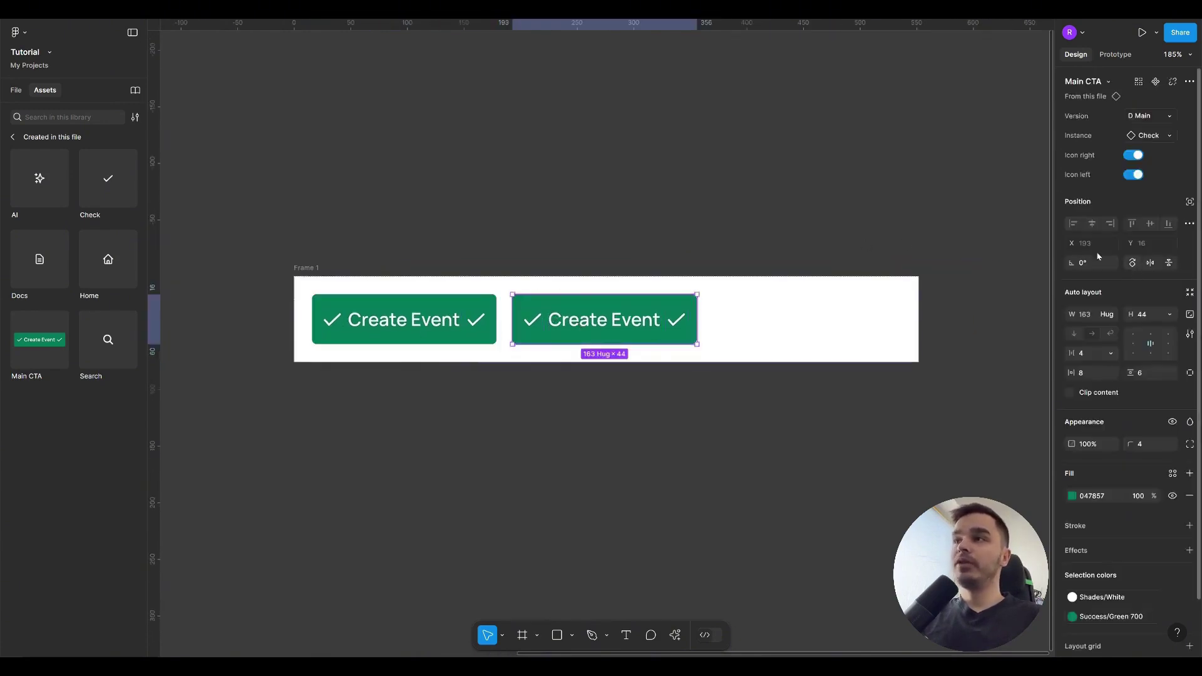
{"action": "left_click", "coordinate": [1107, 314]}
{"action": "left_click", "coordinate": [1118, 327]}
{"action": "left_click", "coordinate": [478, 250]}
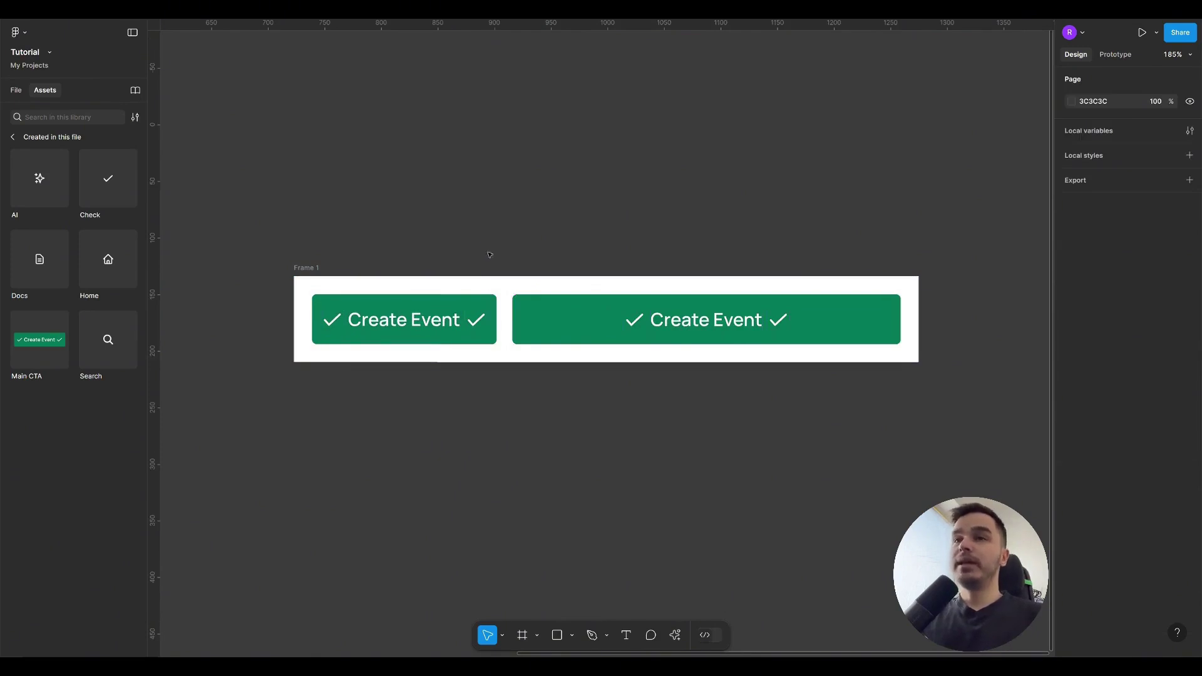
Set the first button's width to Fill container
{"action": "left_click", "coordinate": [467, 335]}
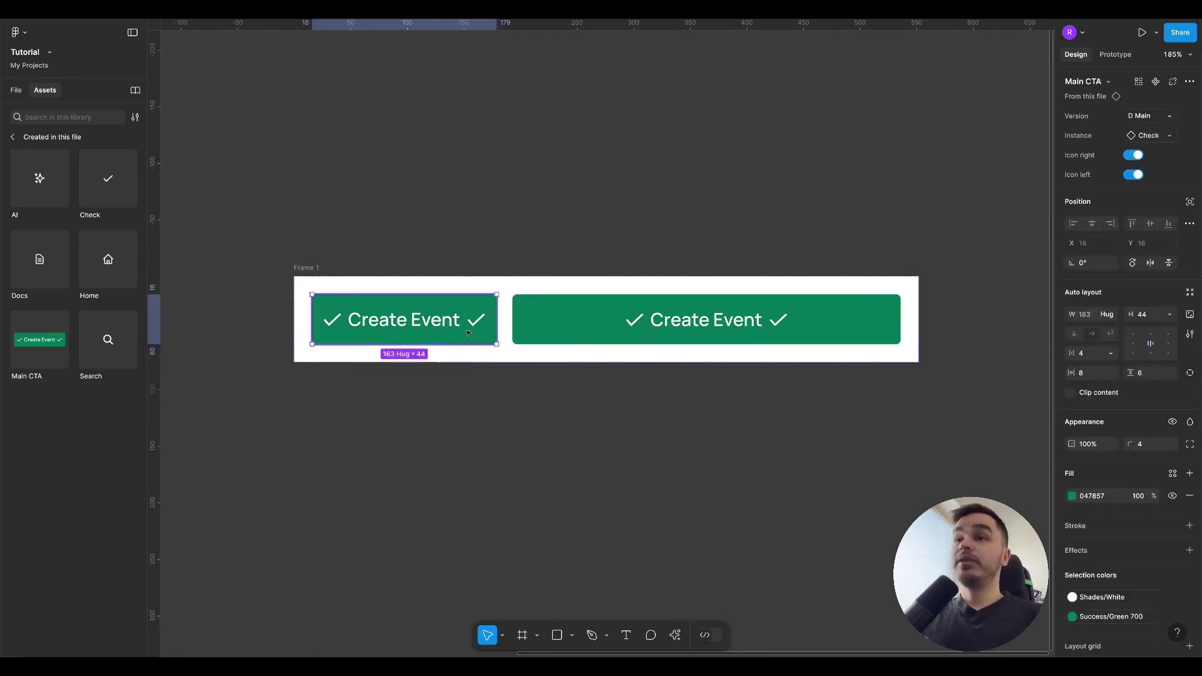
{"action": "left_click", "coordinate": [1107, 313]}
{"action": "left_click", "coordinate": [1118, 328]}
{"action": "left_click", "coordinate": [658, 183]}
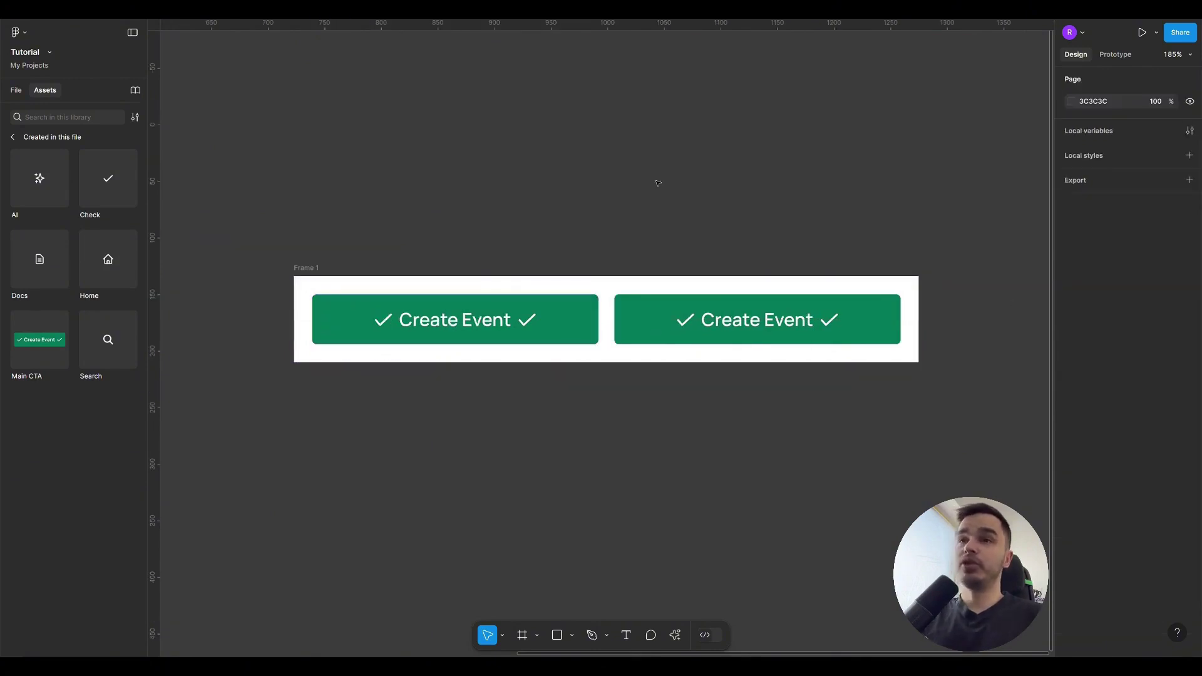
Set the second button's width to Hug contents and select the first button
{"action": "left_click", "coordinate": [758, 326]}
{"action": "left_click", "coordinate": [1113, 315]}
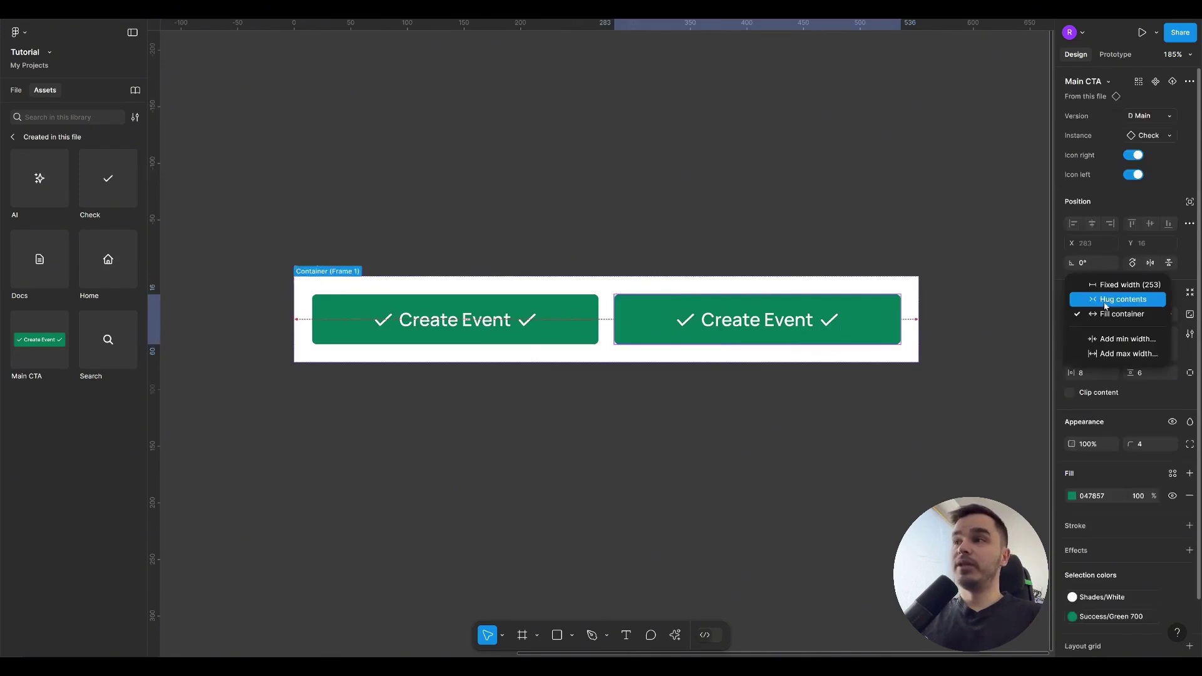
{"action": "left_click", "coordinate": [1106, 305]}
{"action": "left_click", "coordinate": [626, 317]}
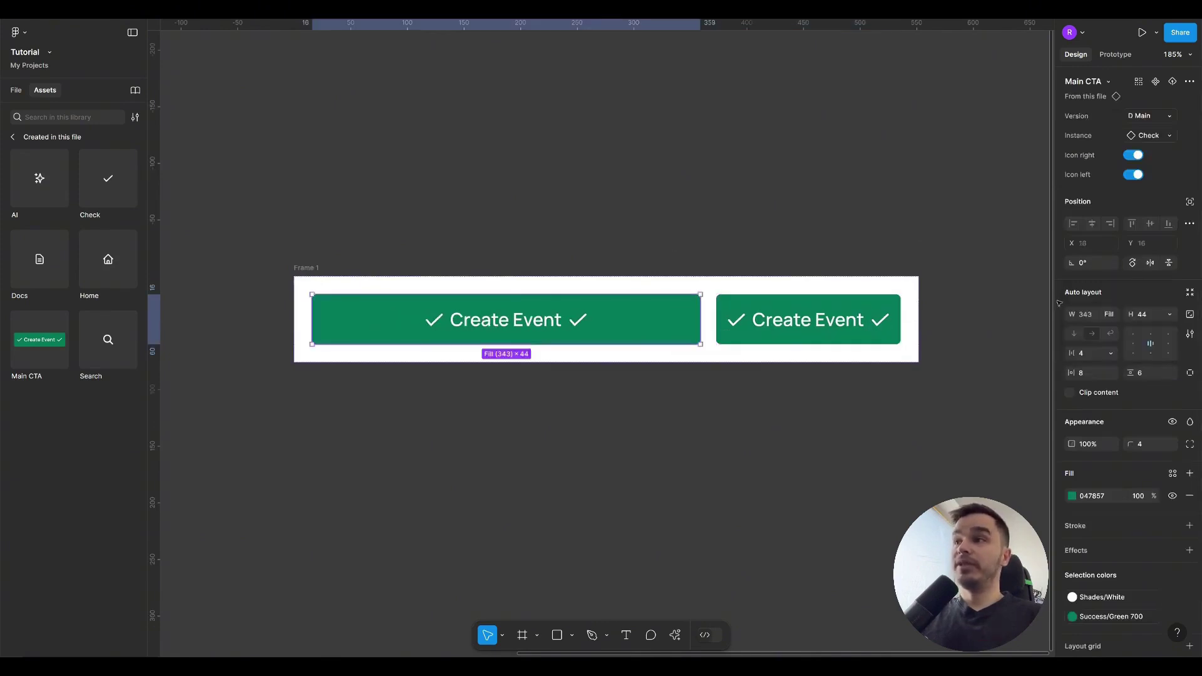
Replace the frame's second button with a grey rectangle filling the container and set the rectangle's corner radius to 6
{"action": "left_click", "coordinate": [720, 249]}
{"action": "left_click", "coordinate": [807, 316]}
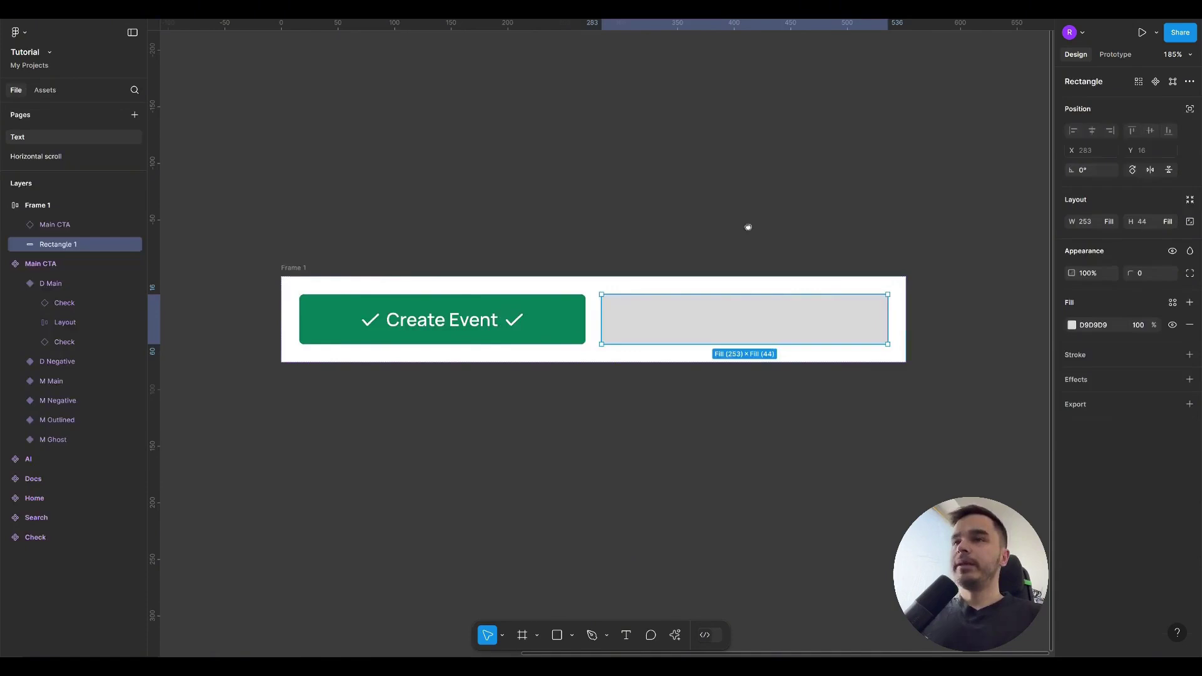
{"action": "left_click", "coordinate": [1147, 273]}
{"action": "type", "text": "6"}
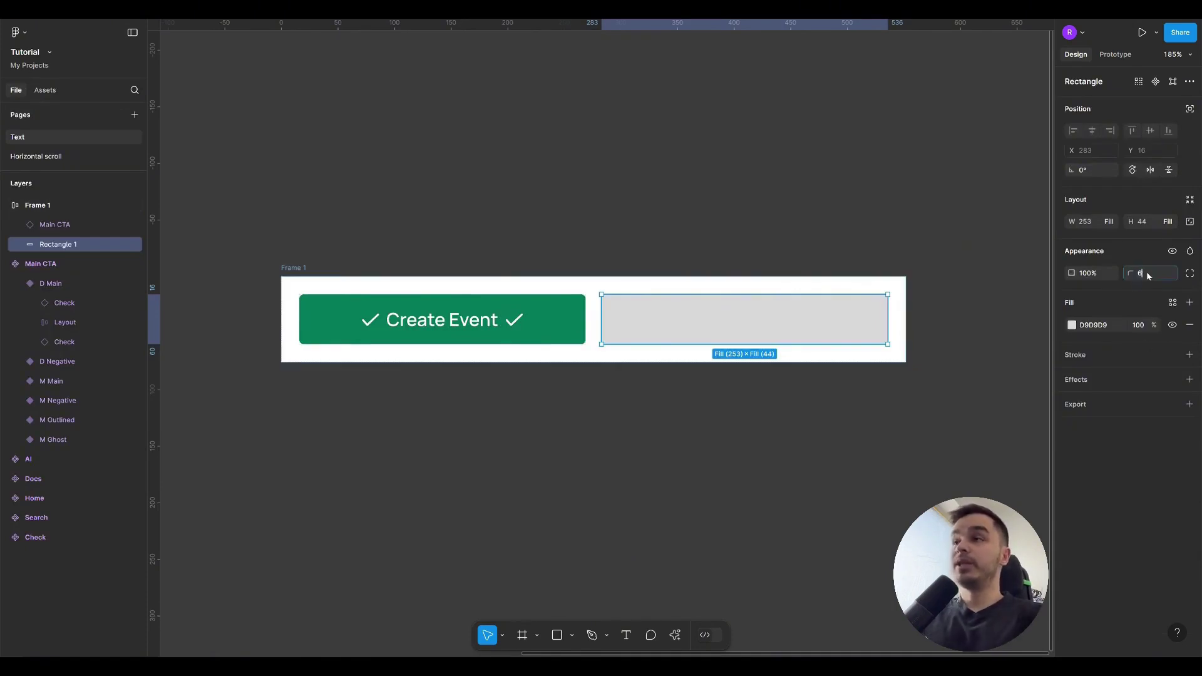
{"action": "left_click", "coordinate": [763, 236]}
Check which width sizing options are available for the grey rectangle
{"action": "left_click", "coordinate": [805, 313]}
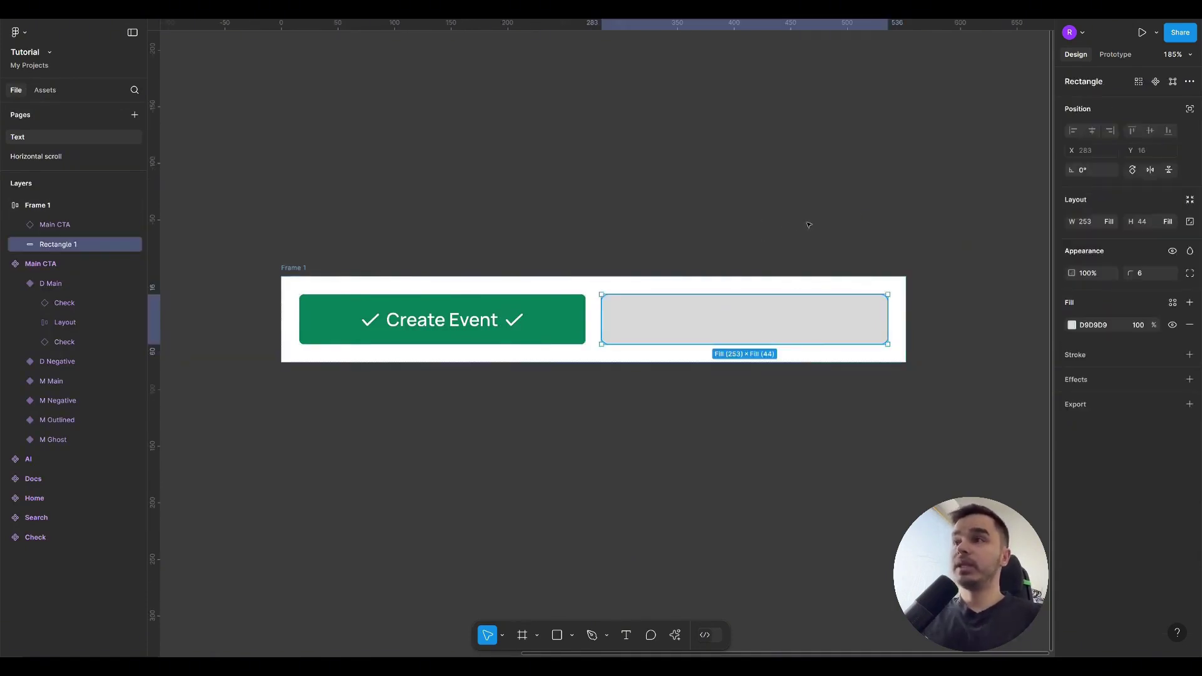
{"action": "left_click", "coordinate": [1111, 223]}
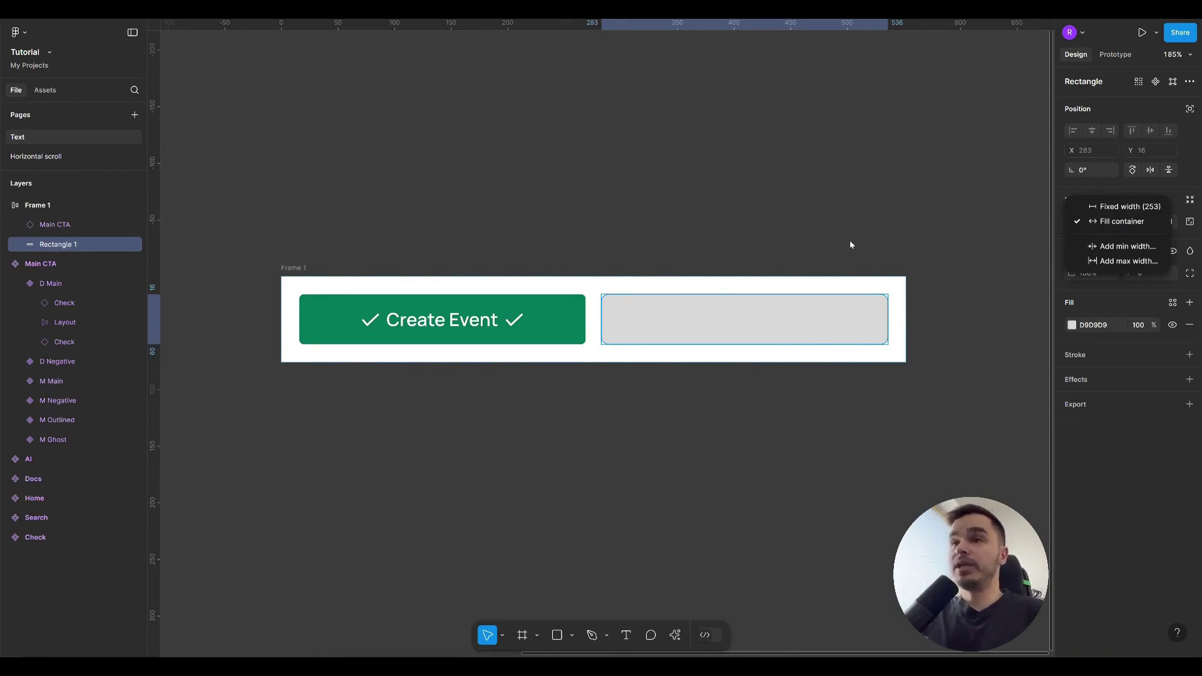
Wrap the grey rectangle in its own frame and set that nested frame's width to Fill container
{"action": "right_click", "coordinate": [672, 320]}
{"action": "left_click", "coordinate": [727, 422]}
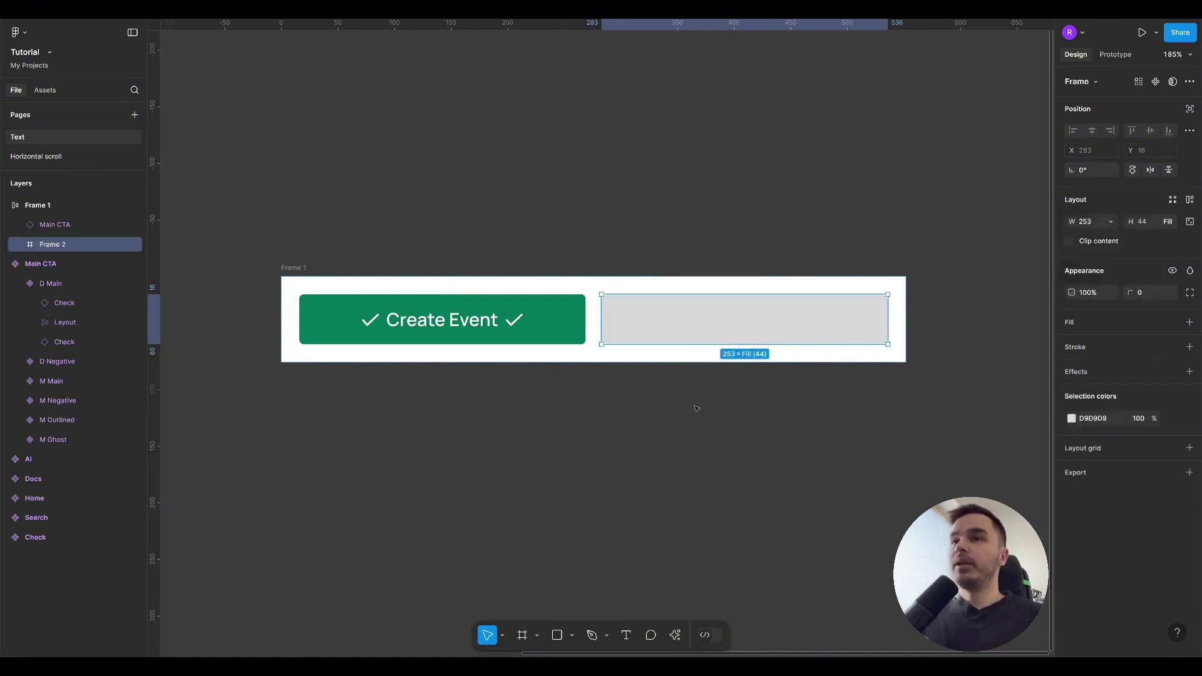
{"action": "left_click", "coordinate": [1104, 266]}
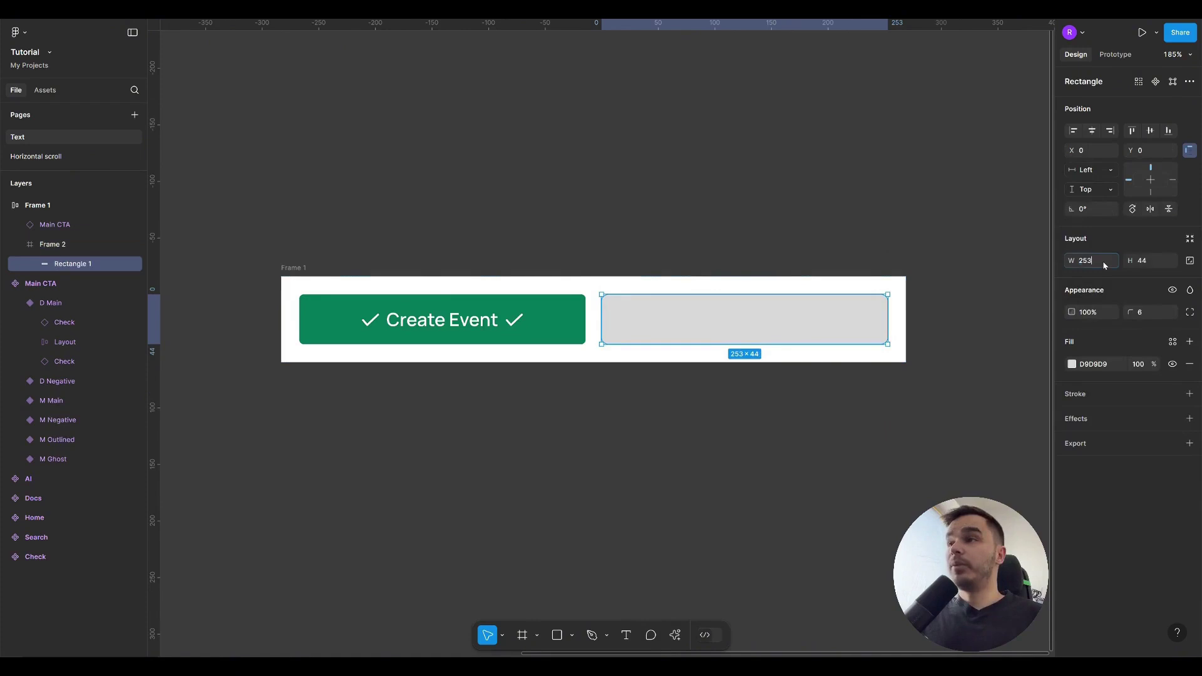
{"action": "left_click", "coordinate": [681, 438]}
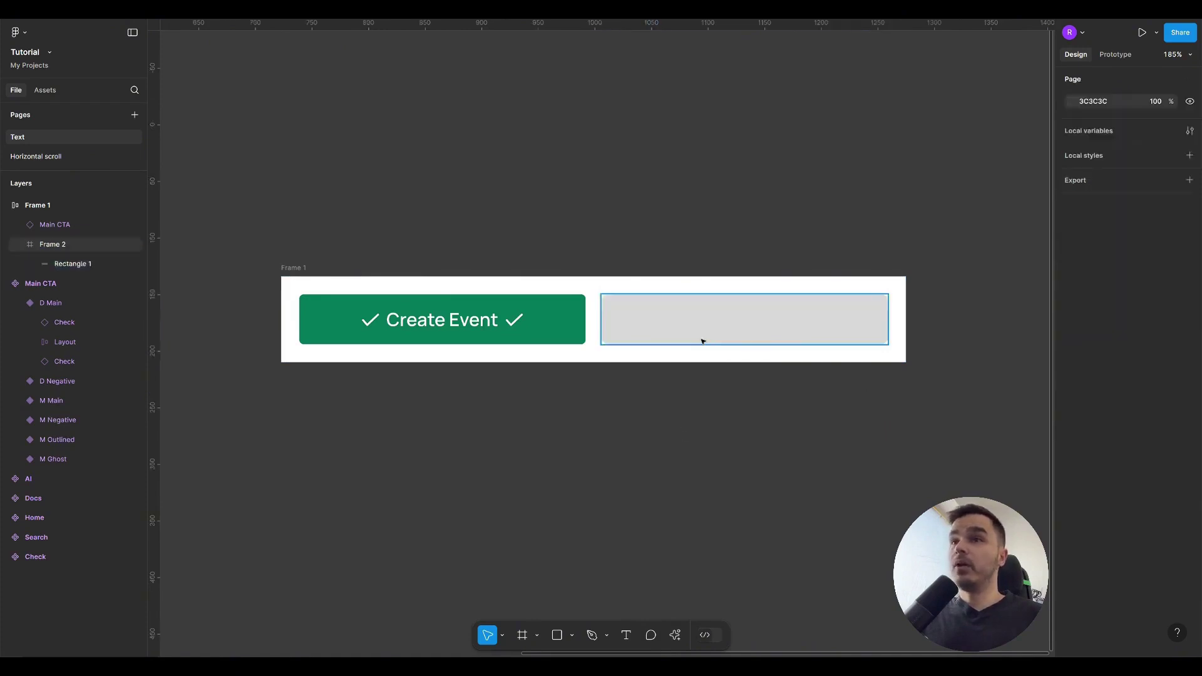
{"action": "left_click", "coordinate": [703, 338]}
{"action": "left_click", "coordinate": [1112, 221]}
{"action": "left_click", "coordinate": [1112, 237]}
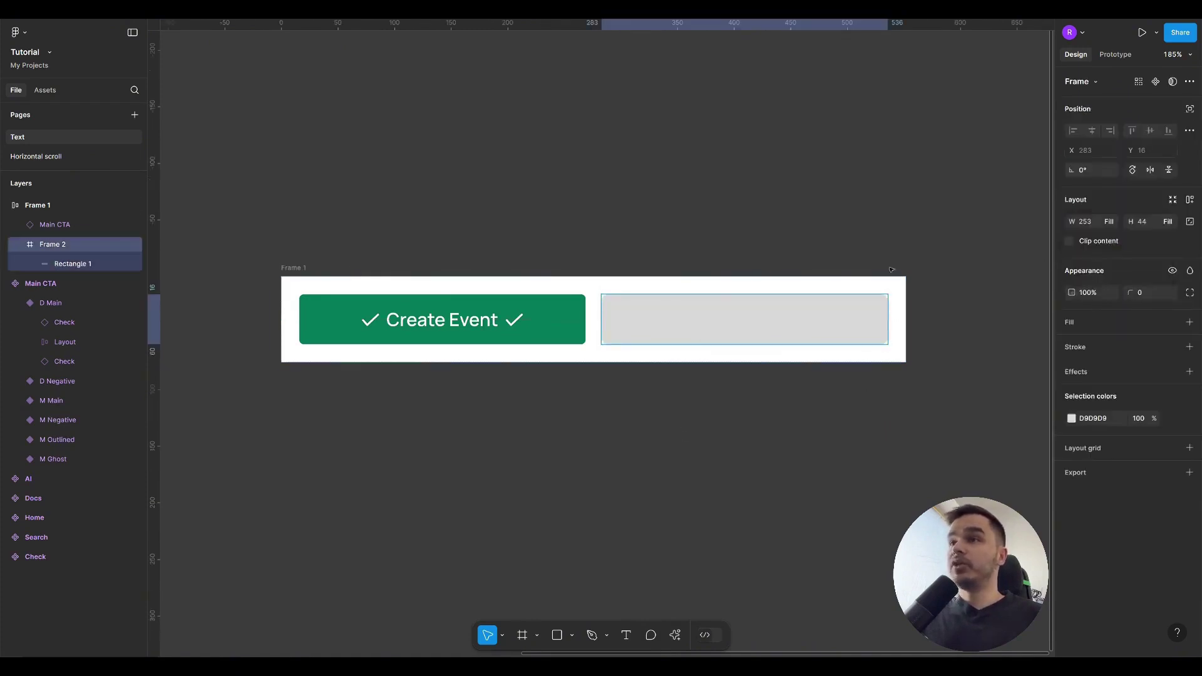
Narrow the grey rectangle and add a matching copy beside it in the nested frame, about 9 px apart
{"action": "left_click", "coordinate": [631, 252]}
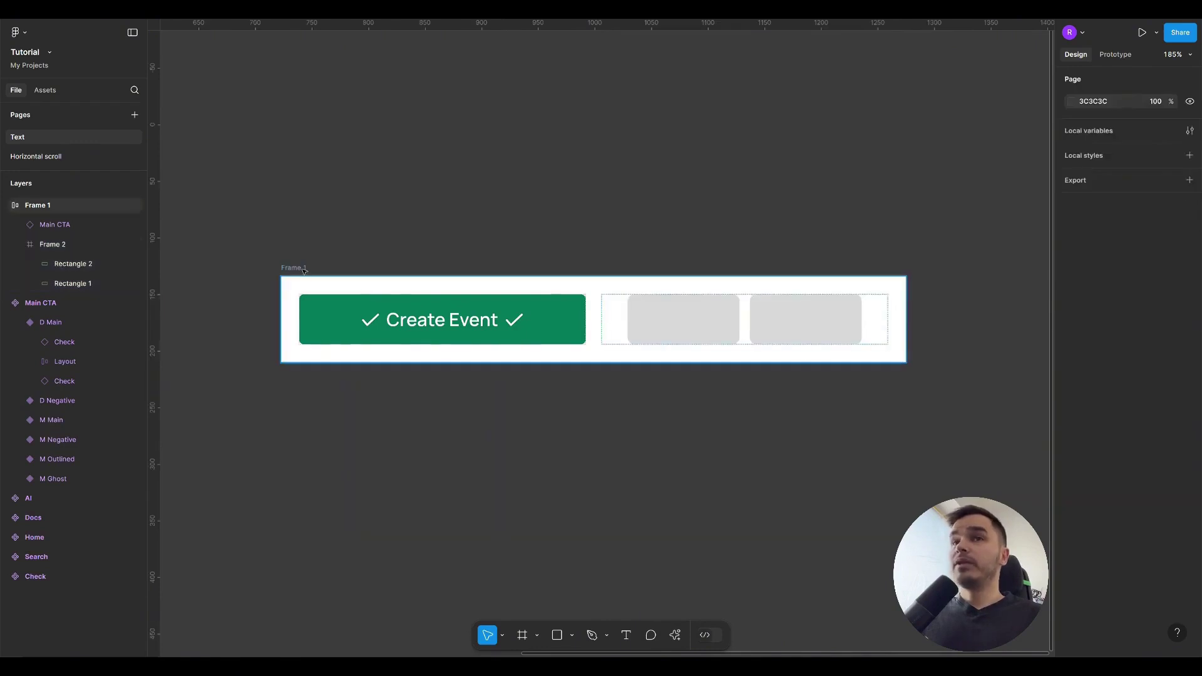
{"action": "left_click", "coordinate": [727, 341]}
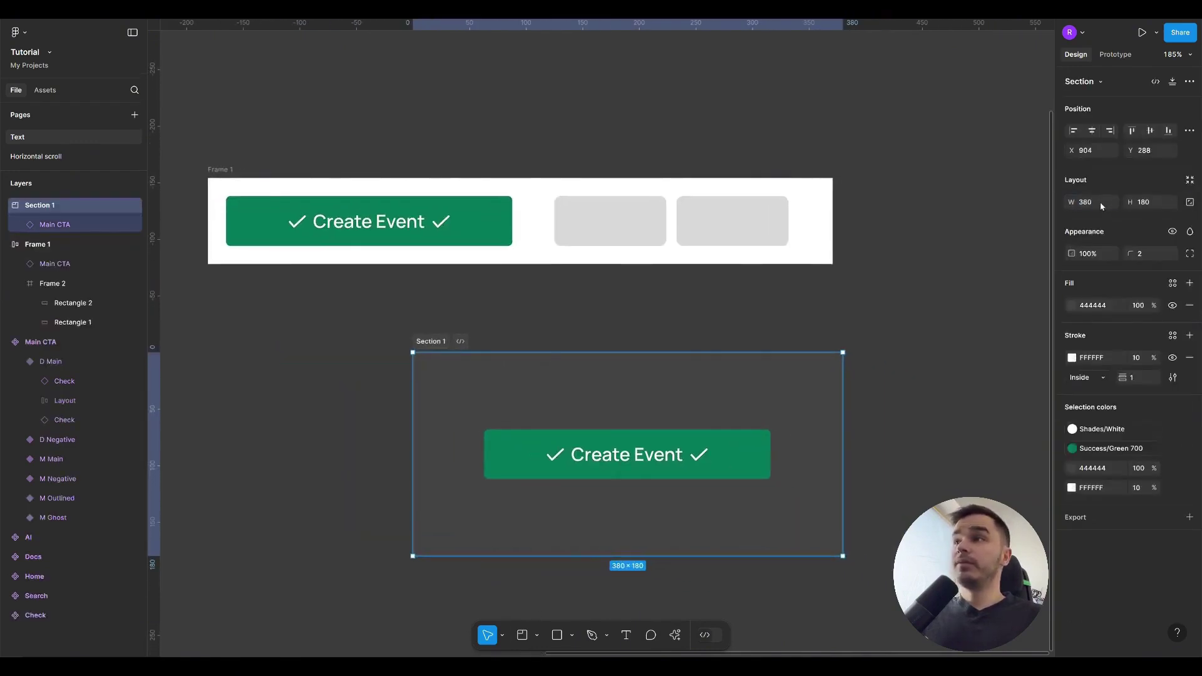
{"action": "left_click", "coordinate": [1099, 205]}
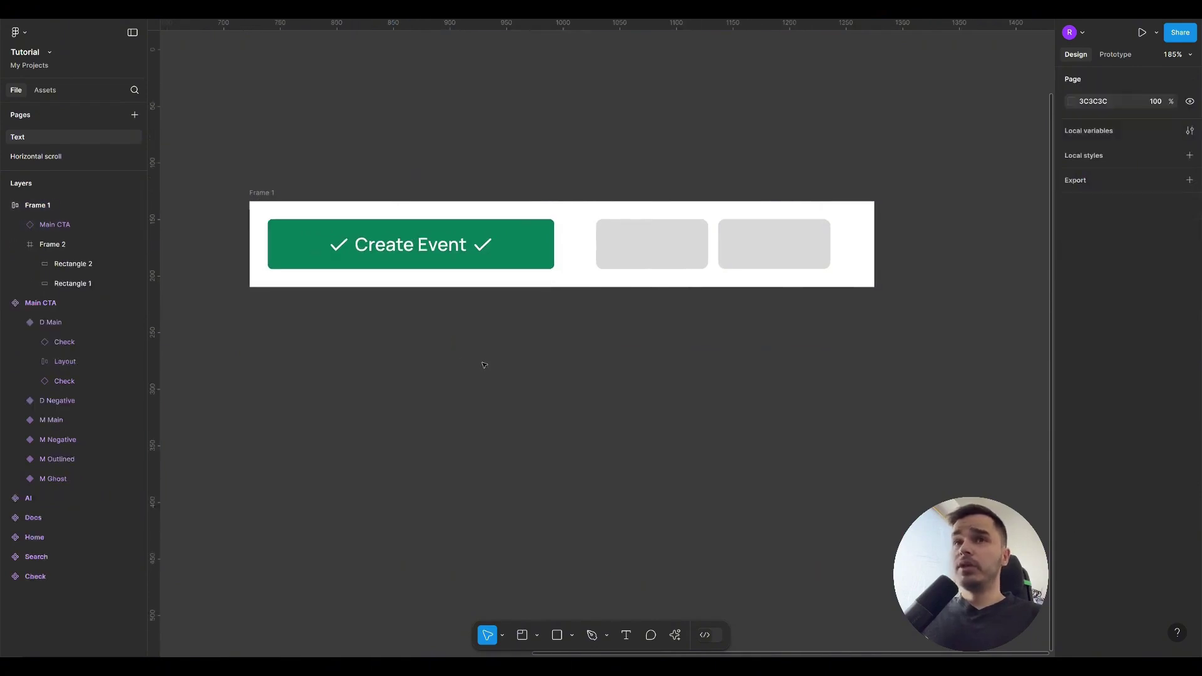
{"action": "left_click_drag", "start_coordinate": [407, 356], "coordinate": [439, 378]}
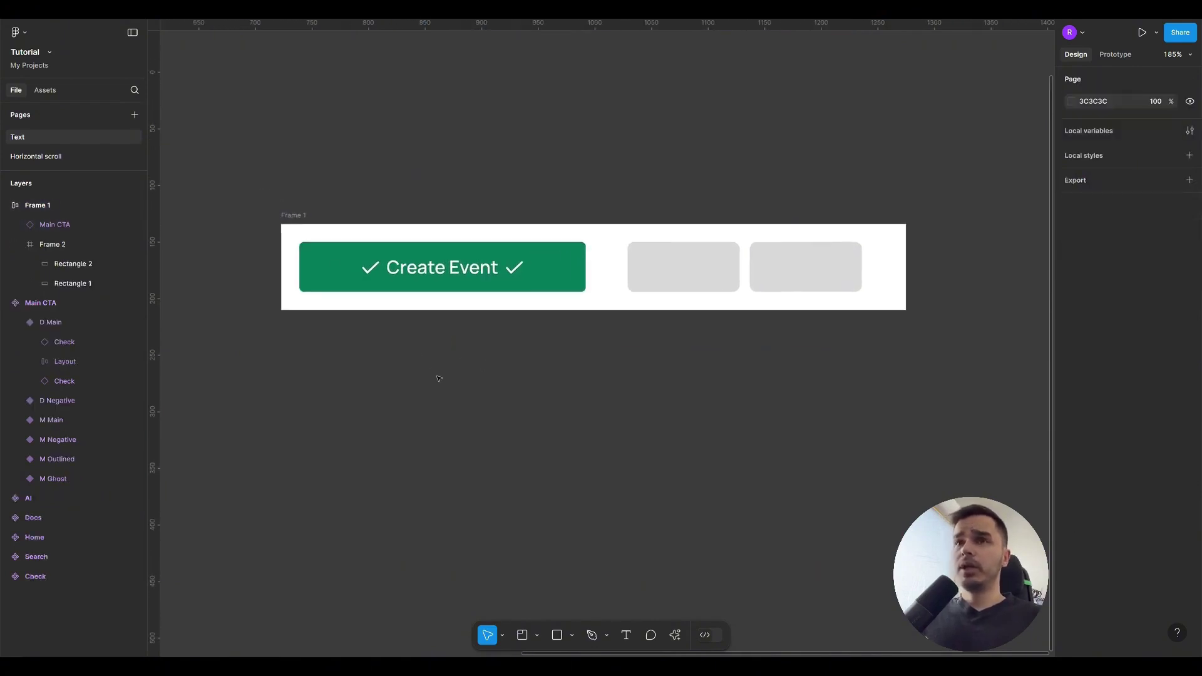